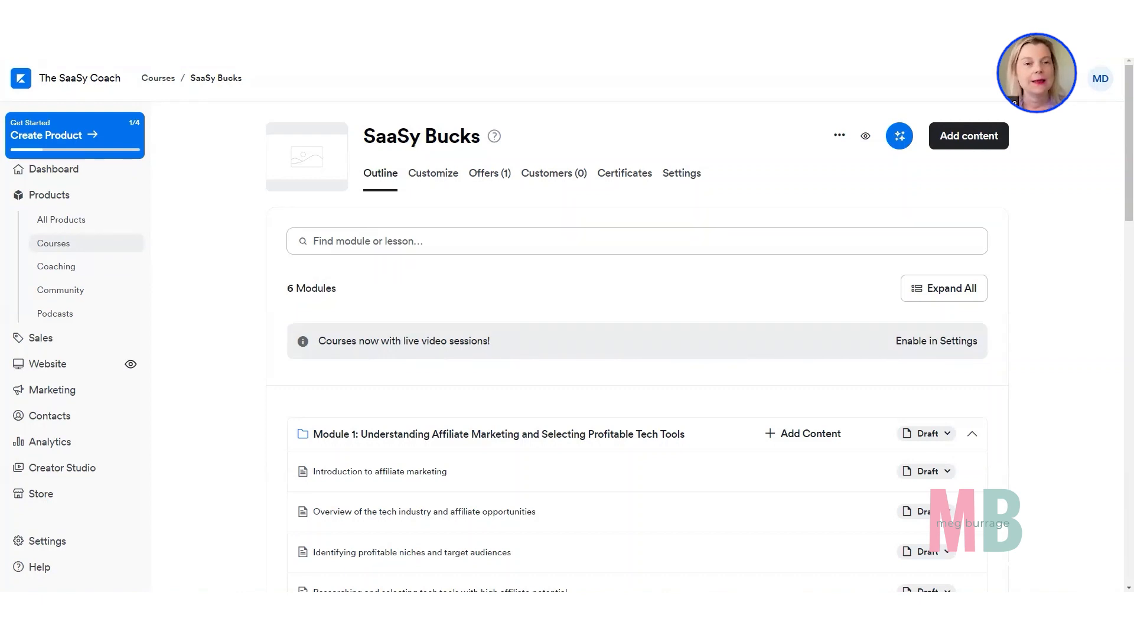
Switch to ChatGPT and review the generated SaaSy Bucks course outline through its Additional Resources section.
left_click(428, 5)
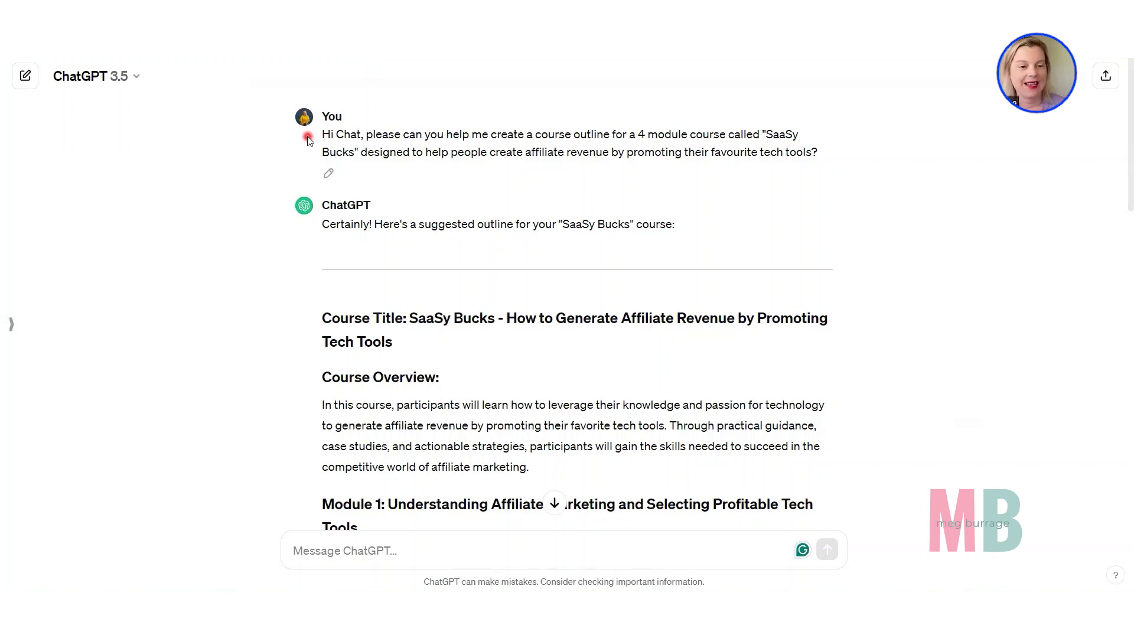
scroll(307, 139, "down", 4)
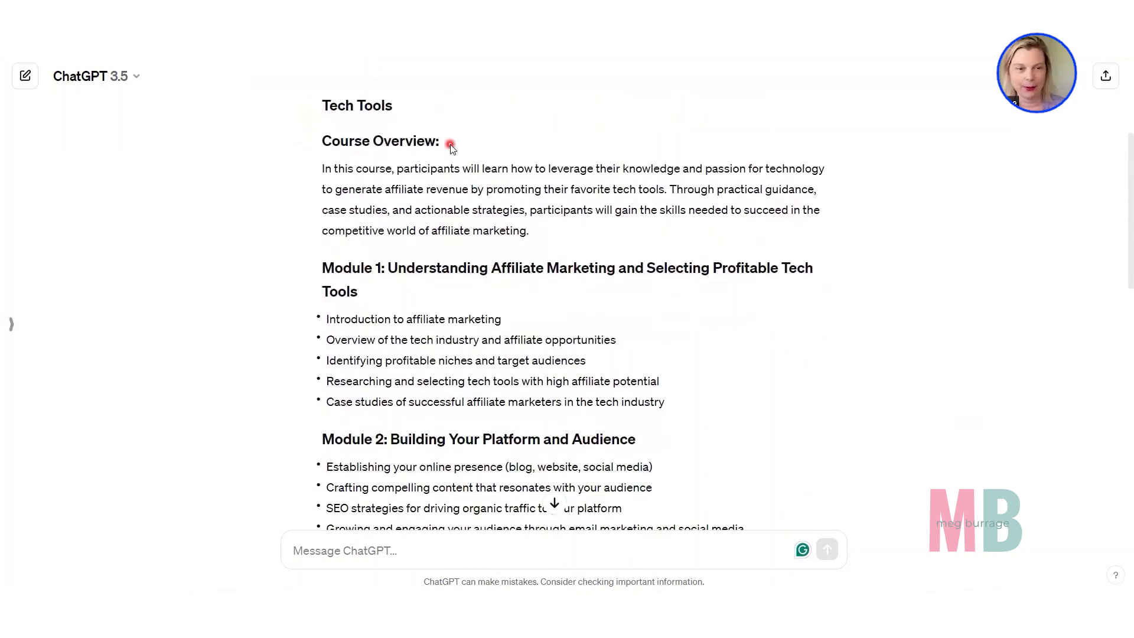
scroll(451, 145, "down", 4)
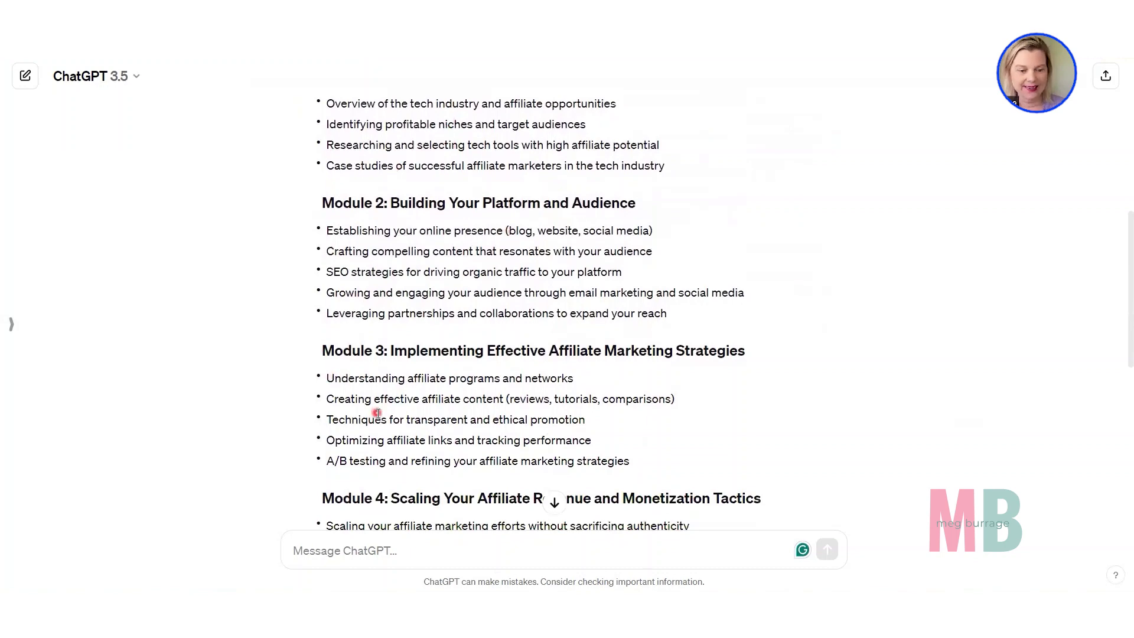
scroll(371, 411, "down", 2)
scroll(371, 411, "down", 4)
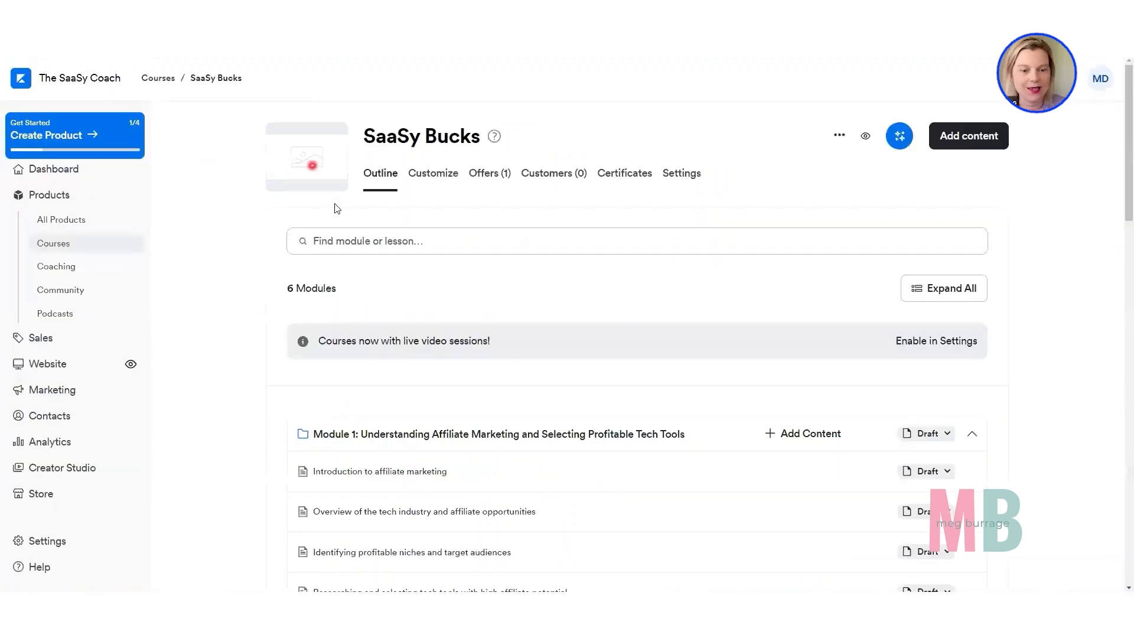
scroll(338, 223, "down", 3)
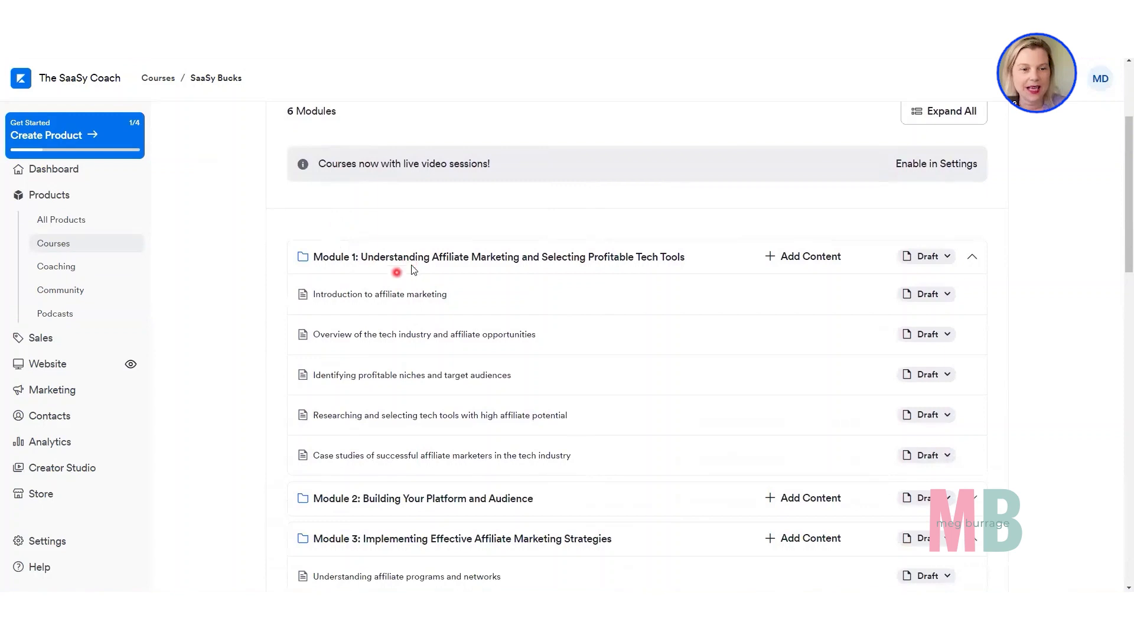
Open the editing details of Module 1 to examine its title, description and image settings, and close them without saving.
scroll(411, 472, "down", 1)
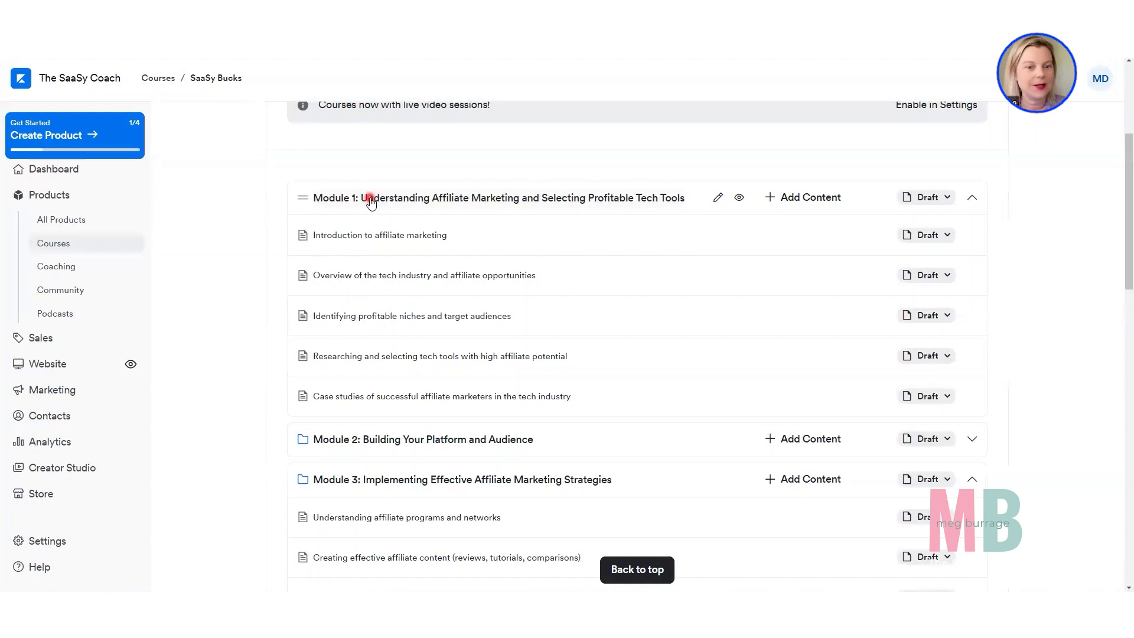
left_click(371, 199)
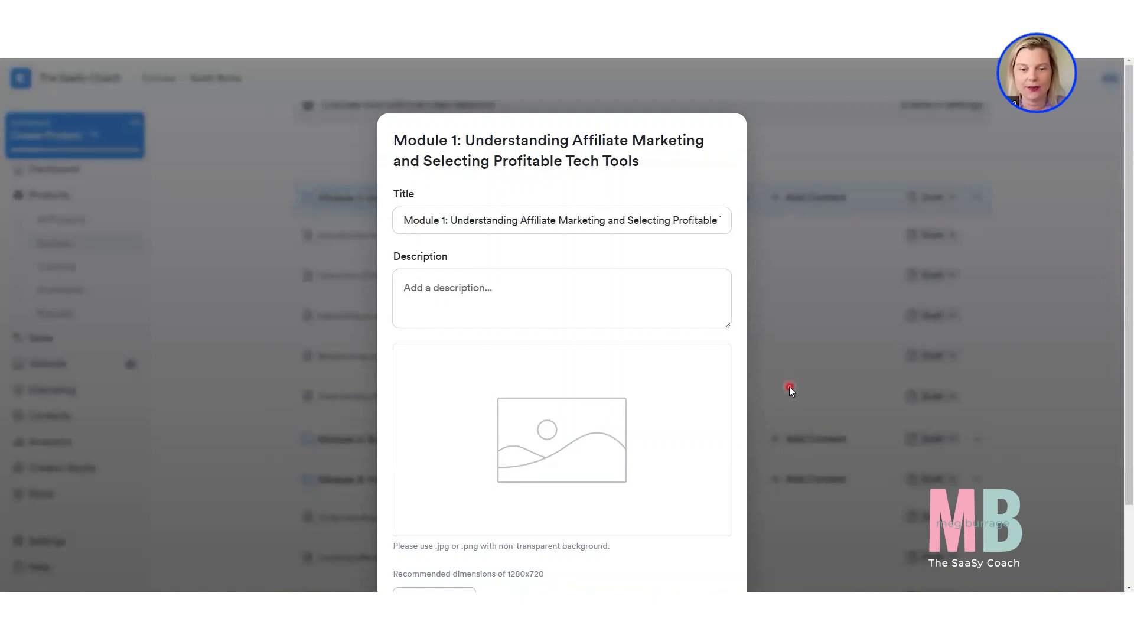
scroll(788, 388, "down", 2)
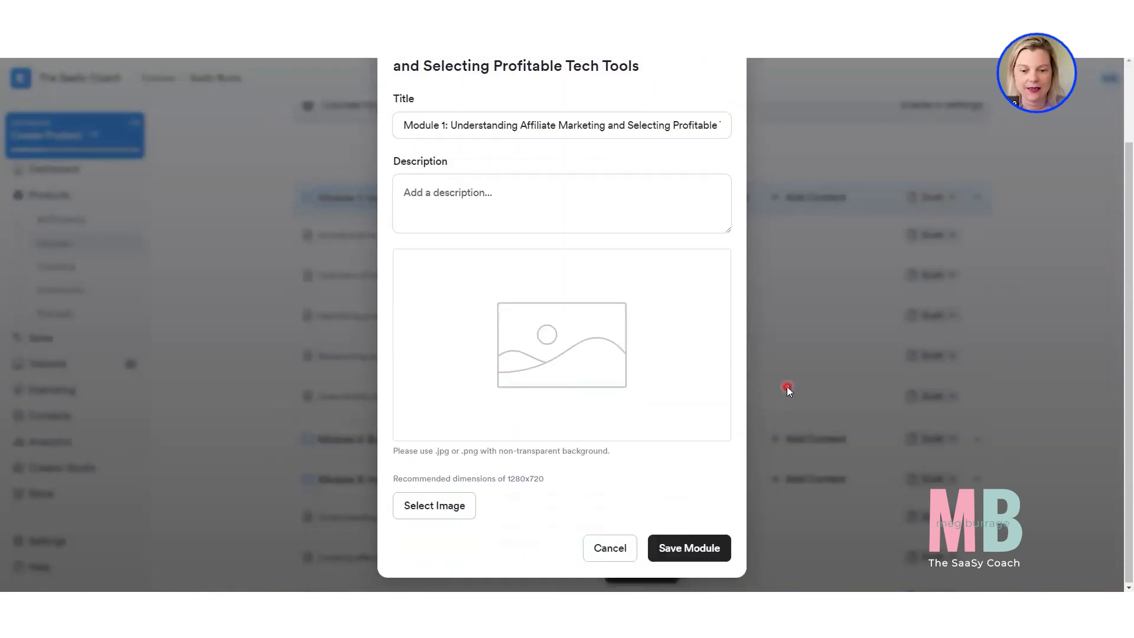
left_click(610, 549)
right_click(609, 546)
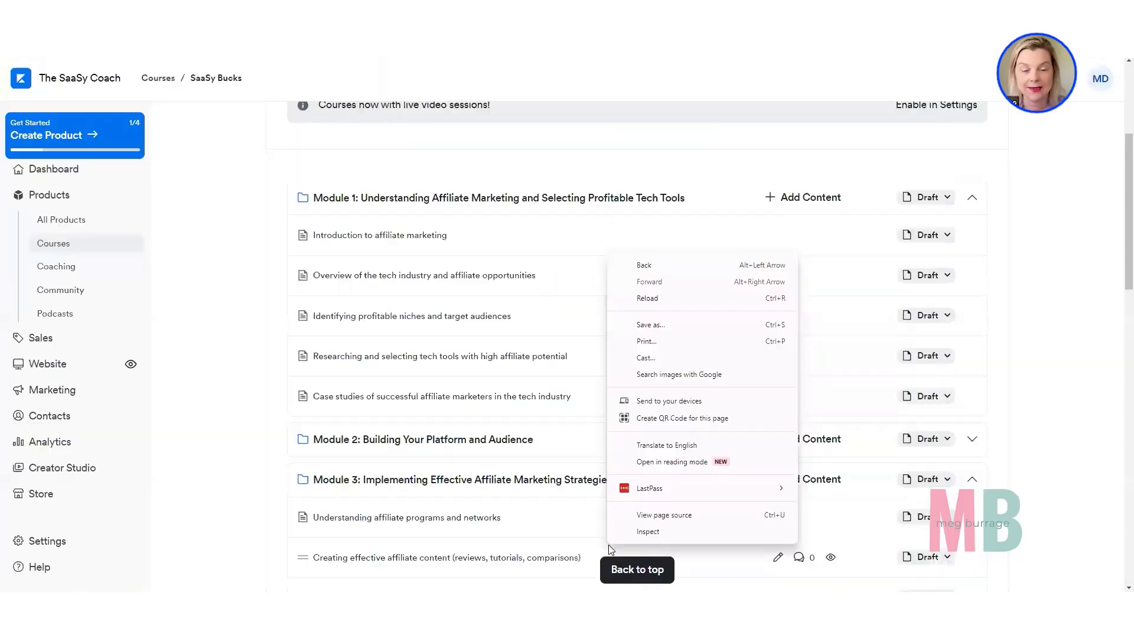
left_click(1055, 303)
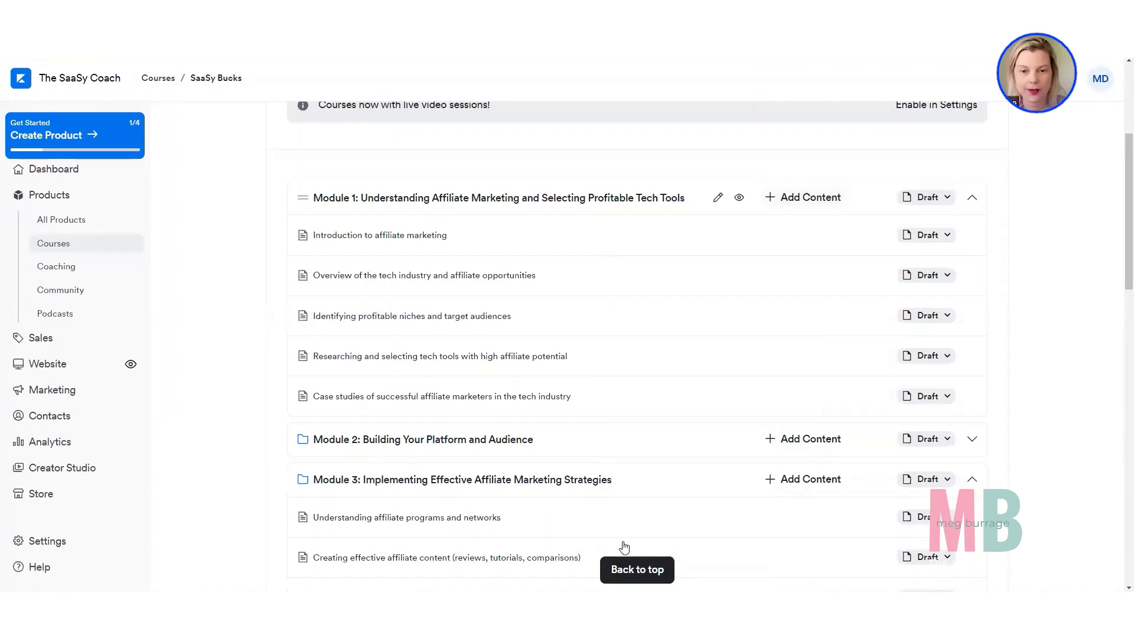
Show the content types that can be added inside Module 1, without adding any.
left_click(807, 196)
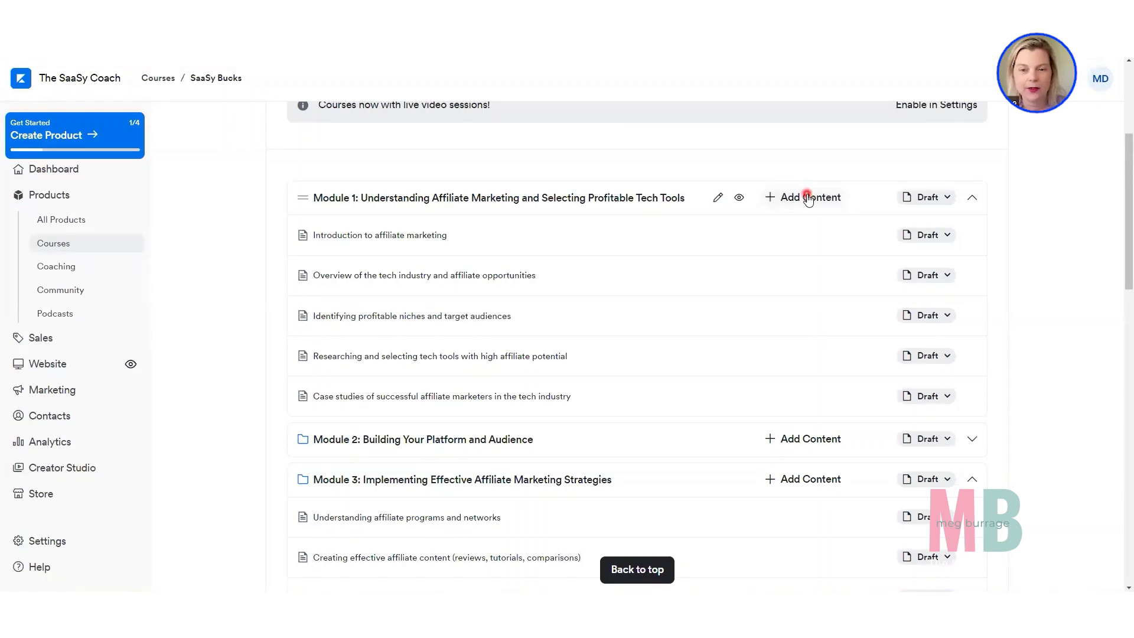
left_click(807, 197)
left_click(709, 257)
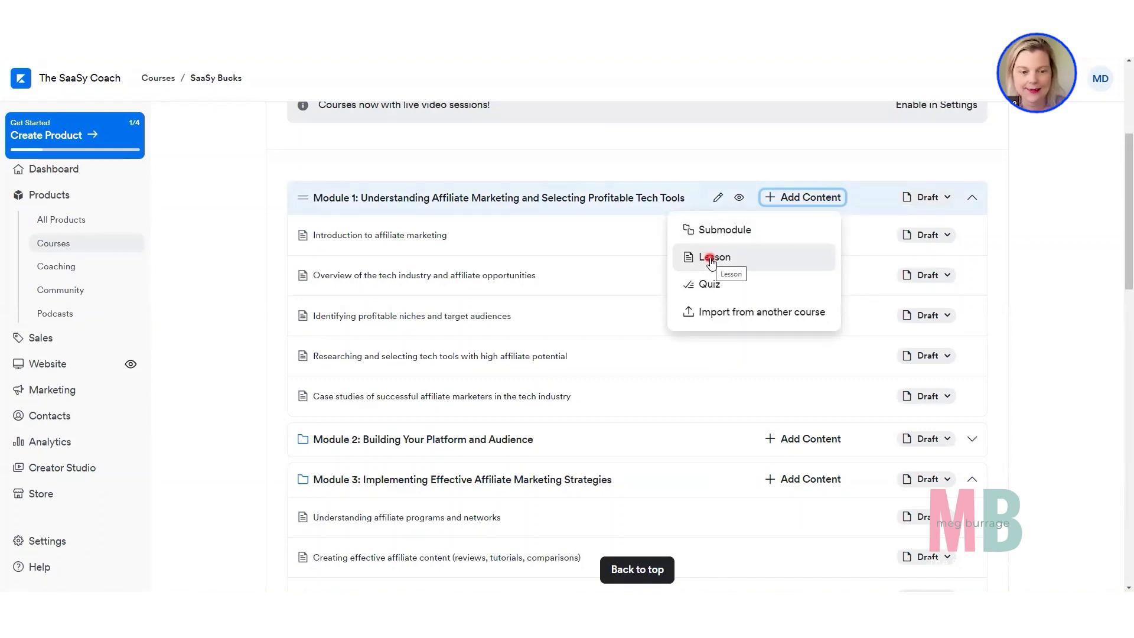
scroll(712, 263, "down", 2)
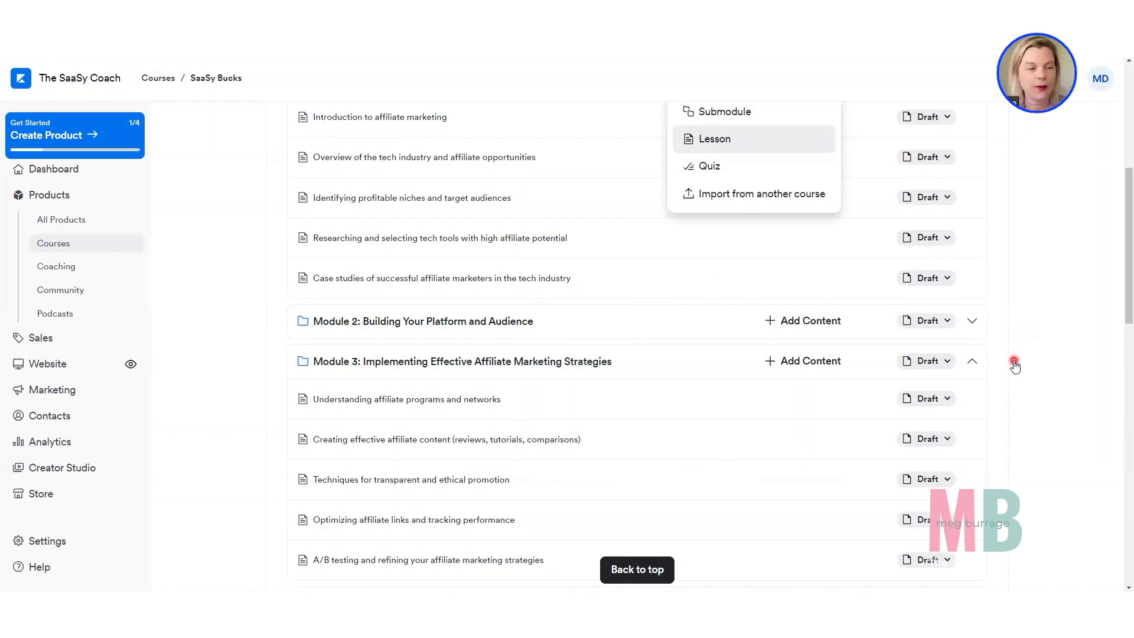
scroll(1013, 363, "up", 6)
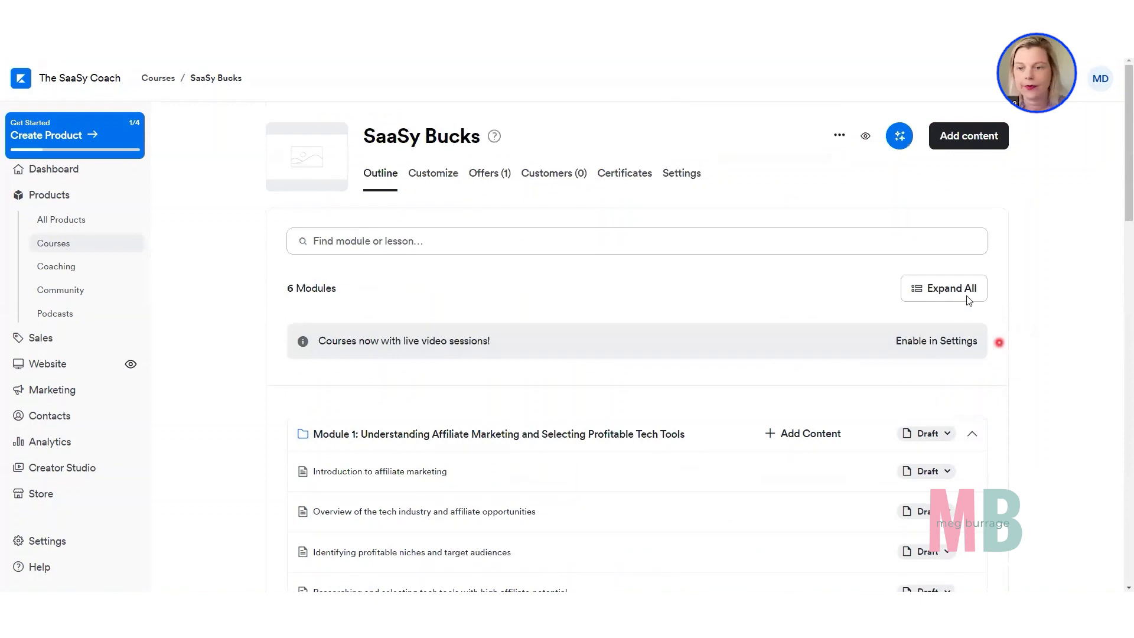
Show the content types that can be added at course level for SaaSy Bucks, including the Module option.
left_click(953, 135)
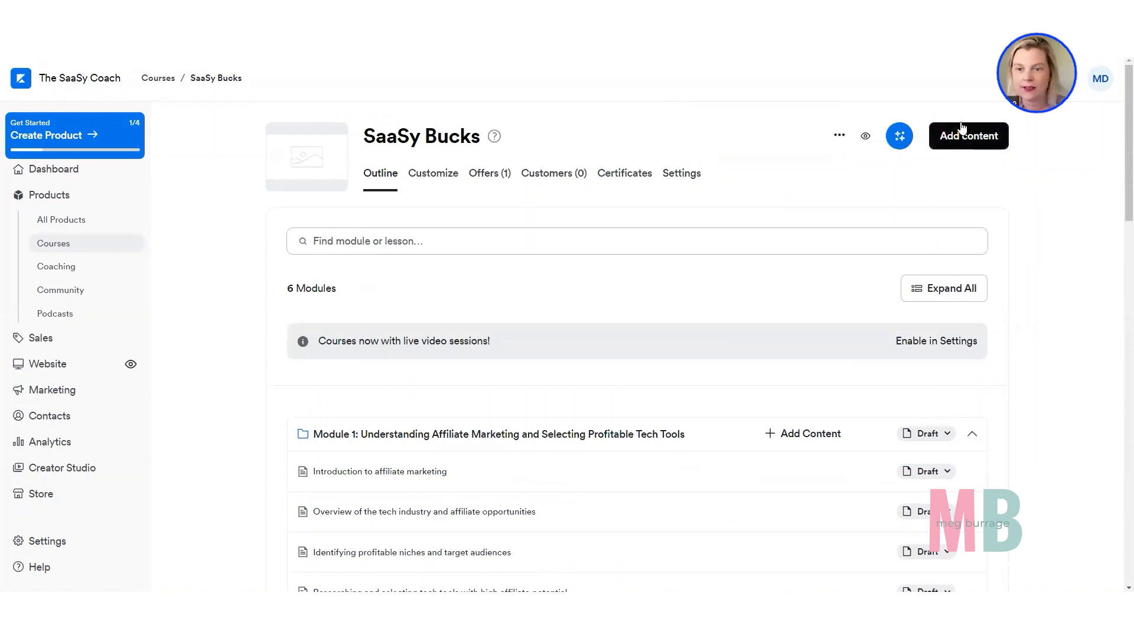
left_click(964, 146)
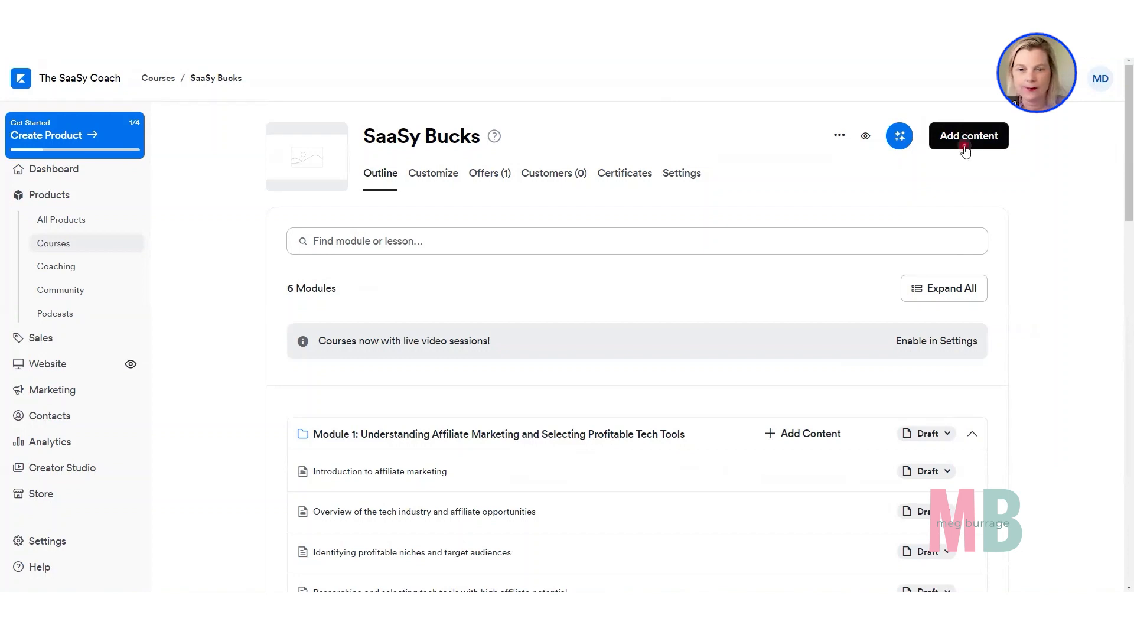
left_click(963, 138)
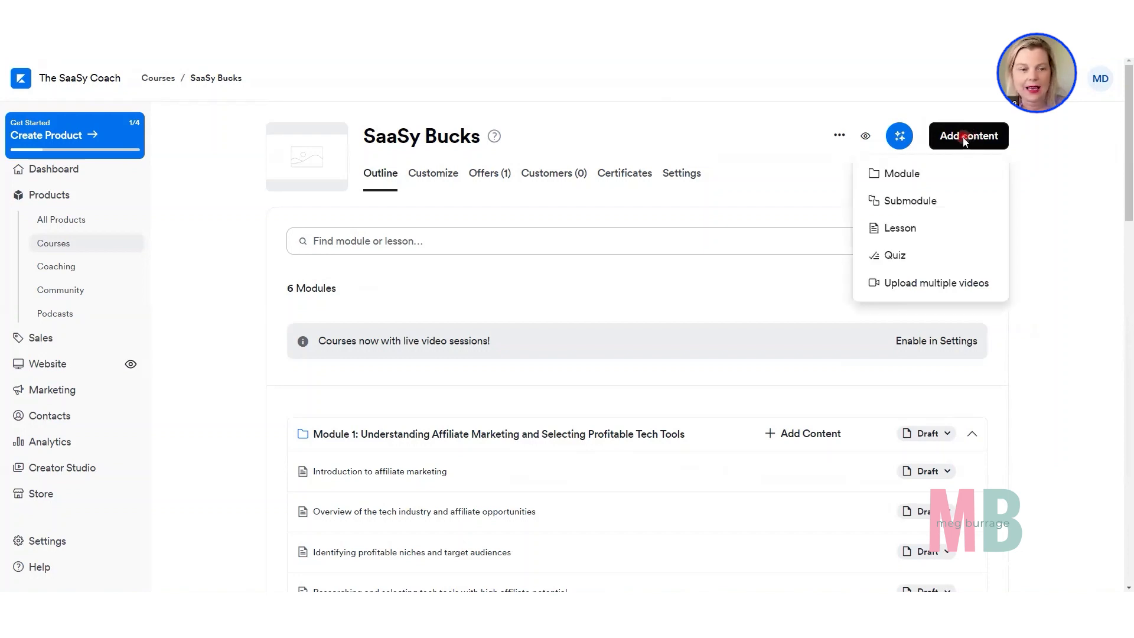
left_click(913, 173)
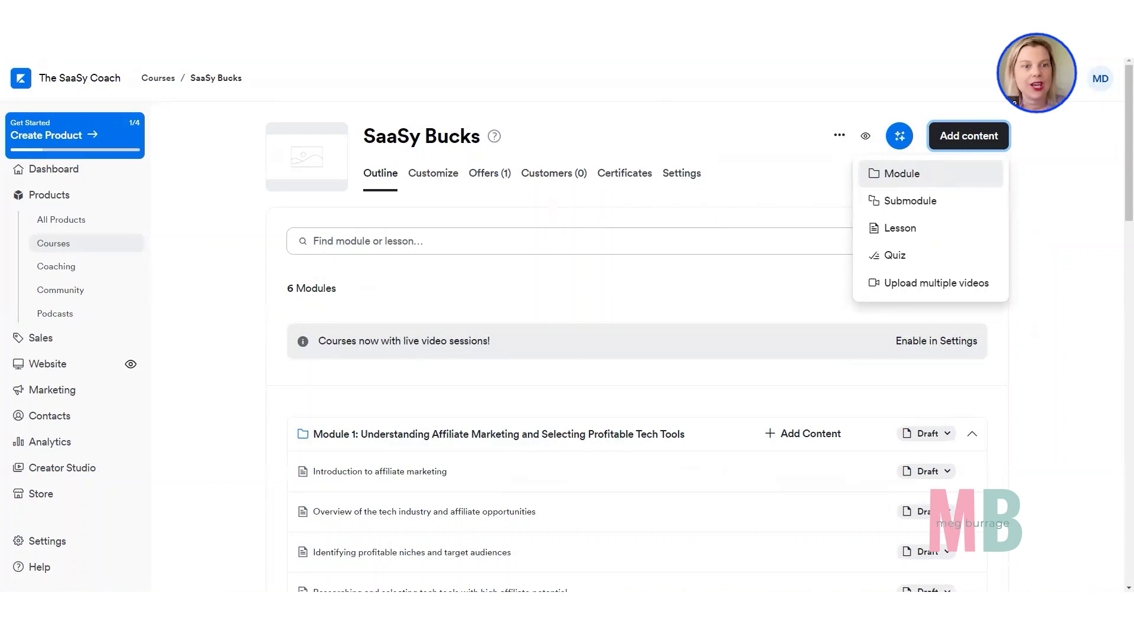
Check the final sections of the ChatGPT outline, and move the Additional Resources module above Conclusion and Next Steps in the Kajabi course.
left_click(541, 35)
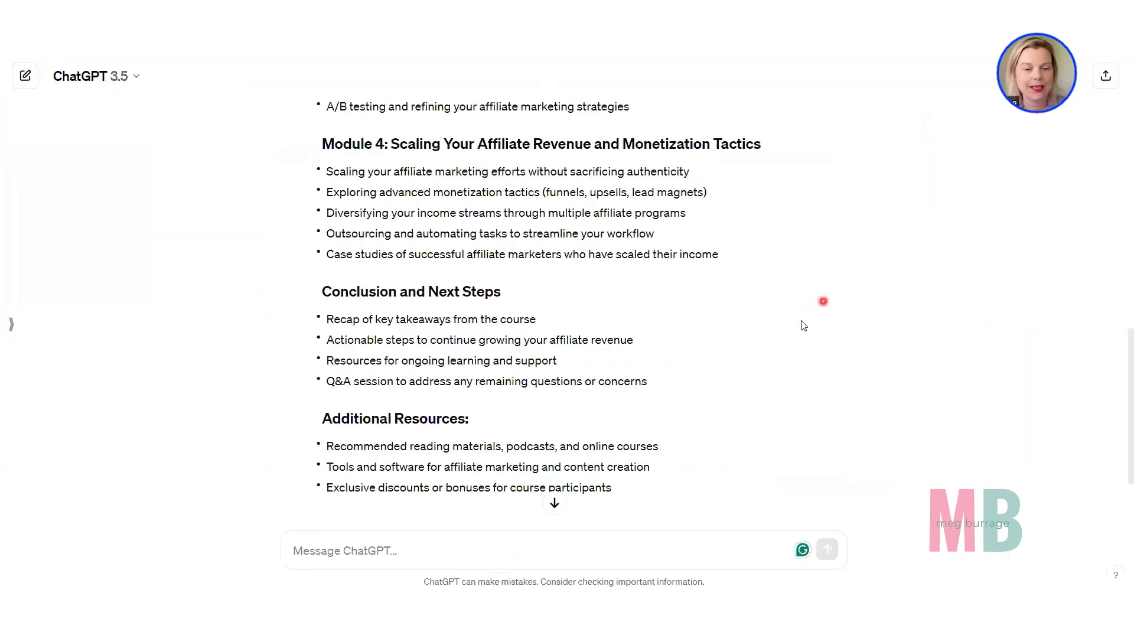
scroll(799, 328, "down", 1)
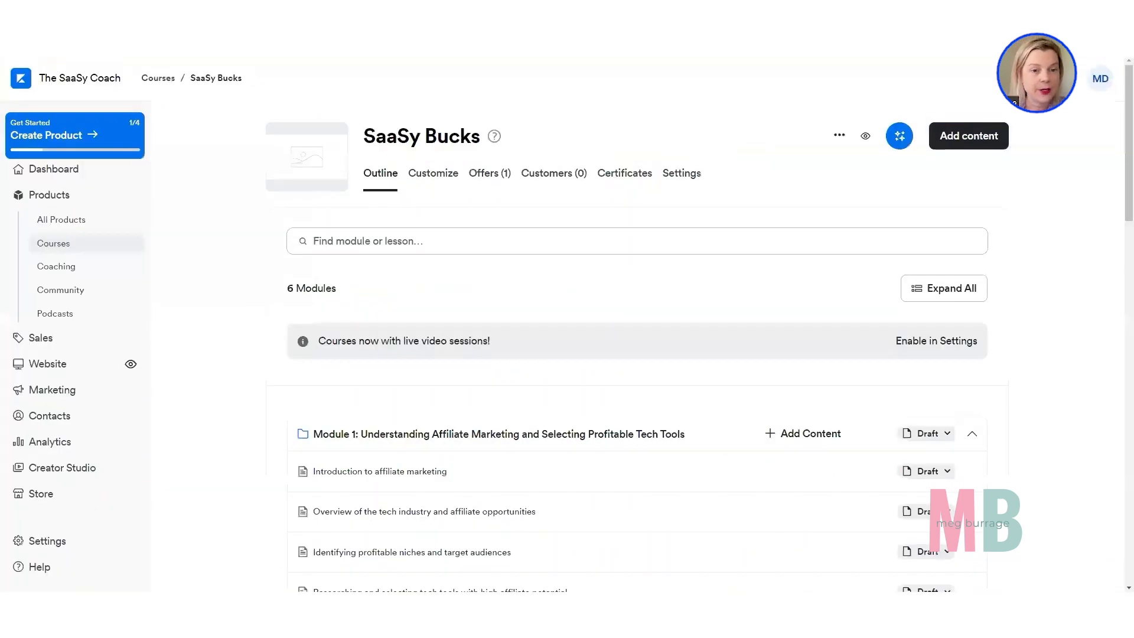
scroll(286, 271, "down", 3)
scroll(286, 272, "down", 15)
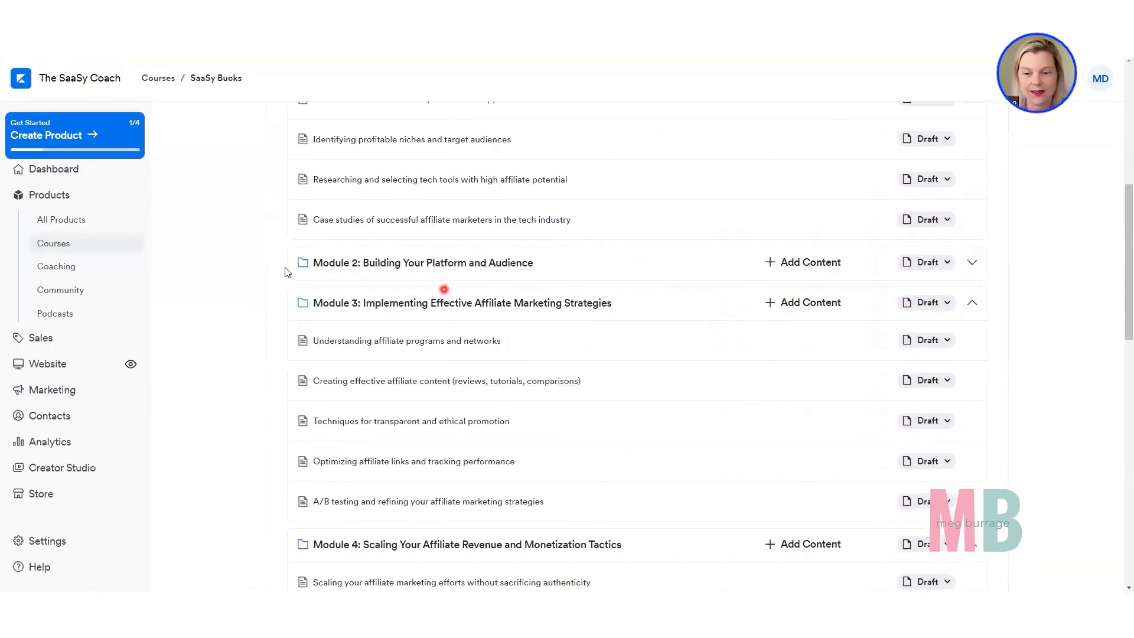
left_click(305, 399)
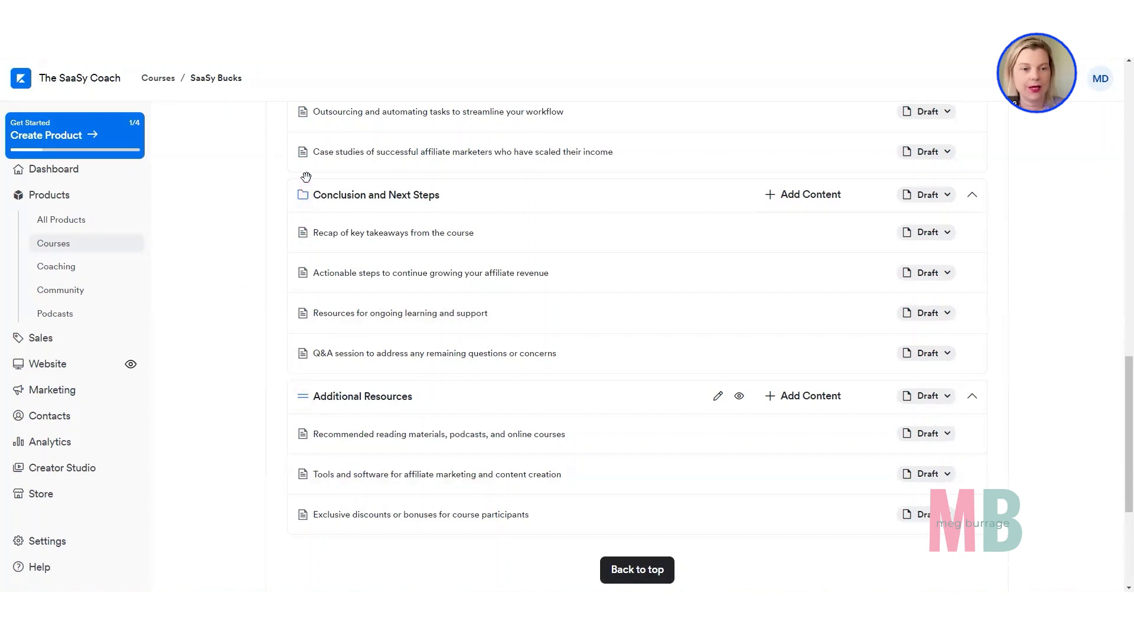
left_click_drag(306, 176, 303, 197)
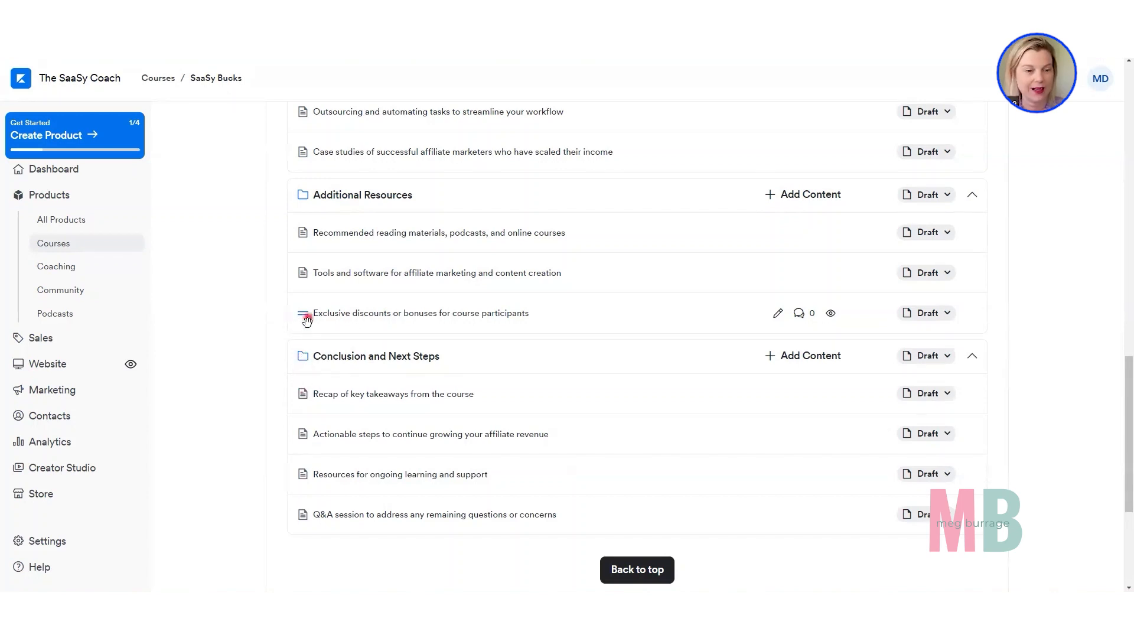
Try moving the lesson "Exclusive discounts or bonuses for course participants" out of its place in Additional Resources.
mouse_move(303, 314)
left_mouse_down()
mouse_move(304, 388)
mouse_move(299, 311)
left_mouse_up()
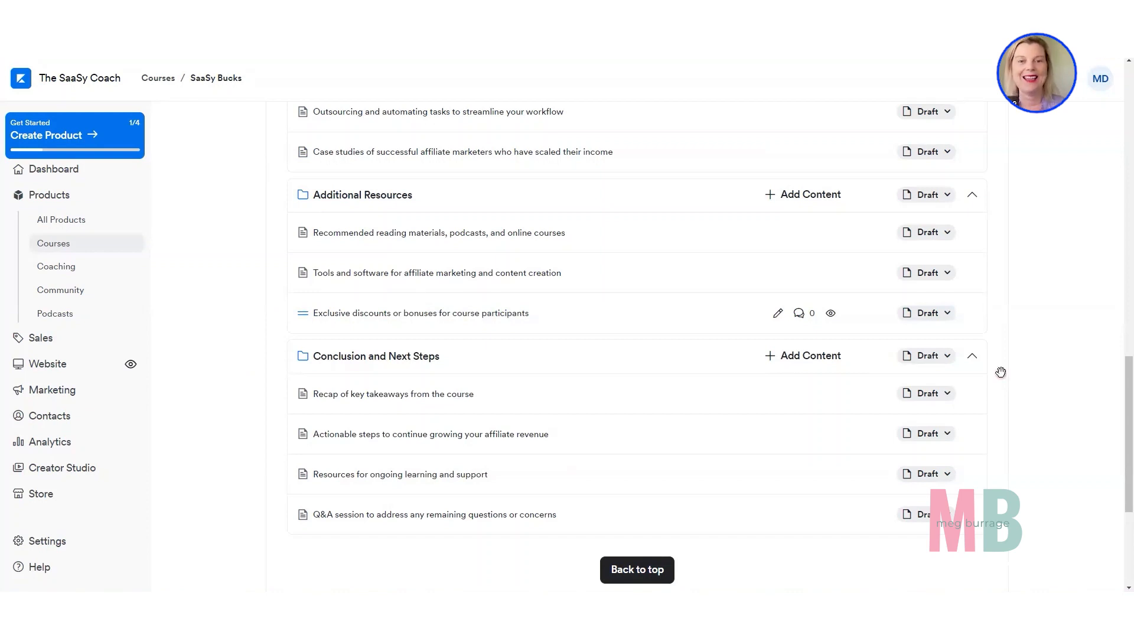
left_click_drag(1000, 373, 1002, 375)
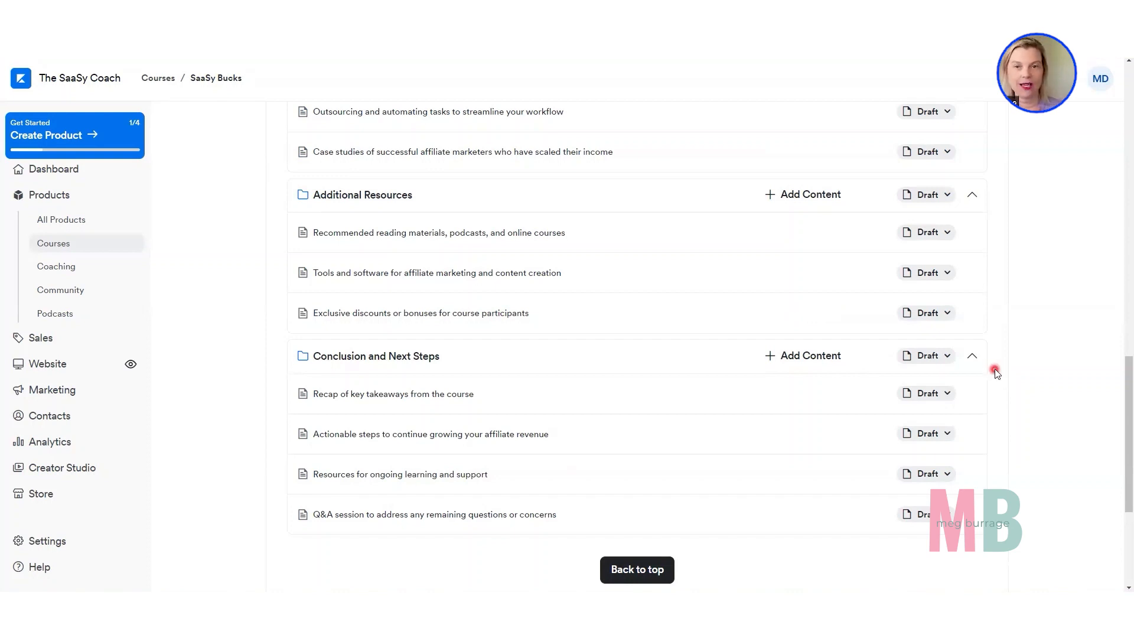
Look over the reordered outline, preview the SaaSy Bucks course page, and return to the course outline.
scroll(994, 350, "up", 20)
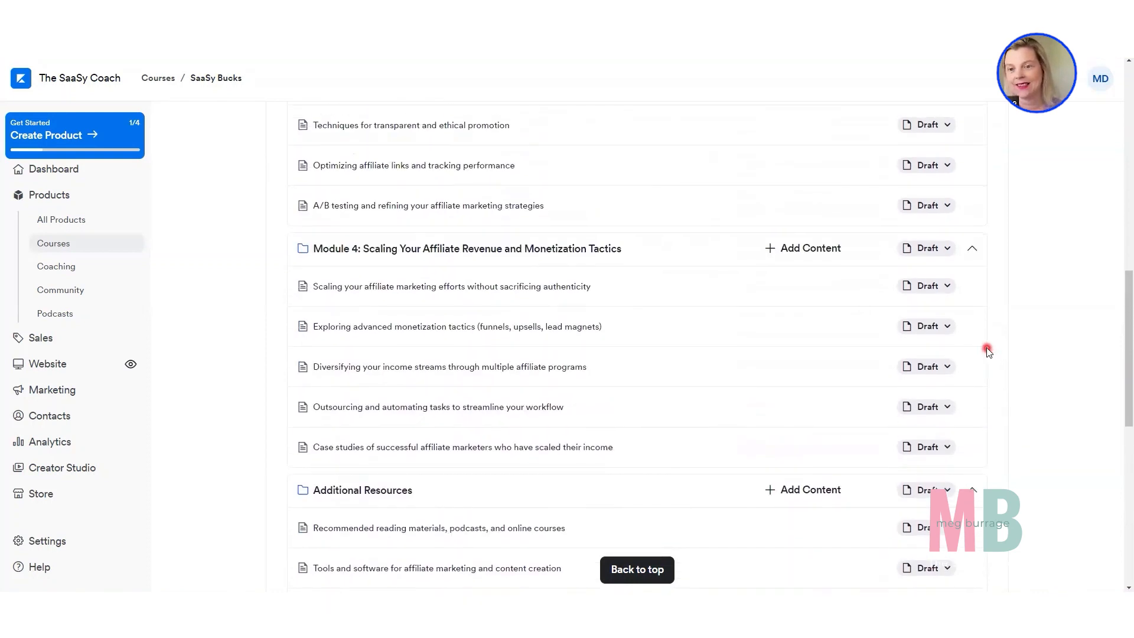
scroll(982, 334, "down", 3)
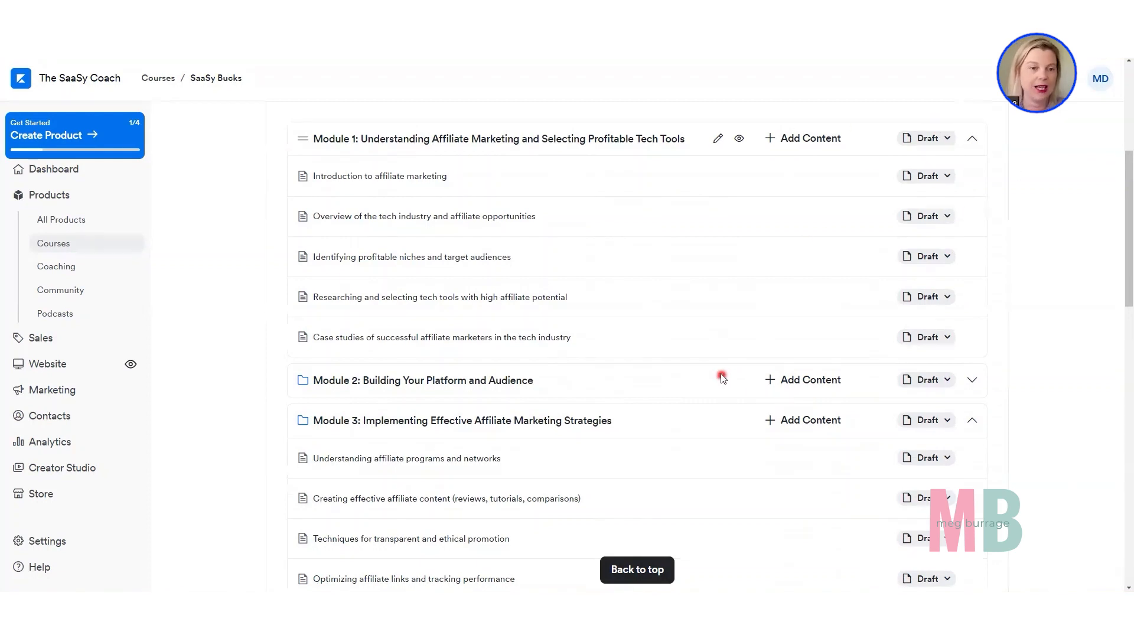
scroll(713, 366, "up", 1)
scroll(713, 366, "up", 5)
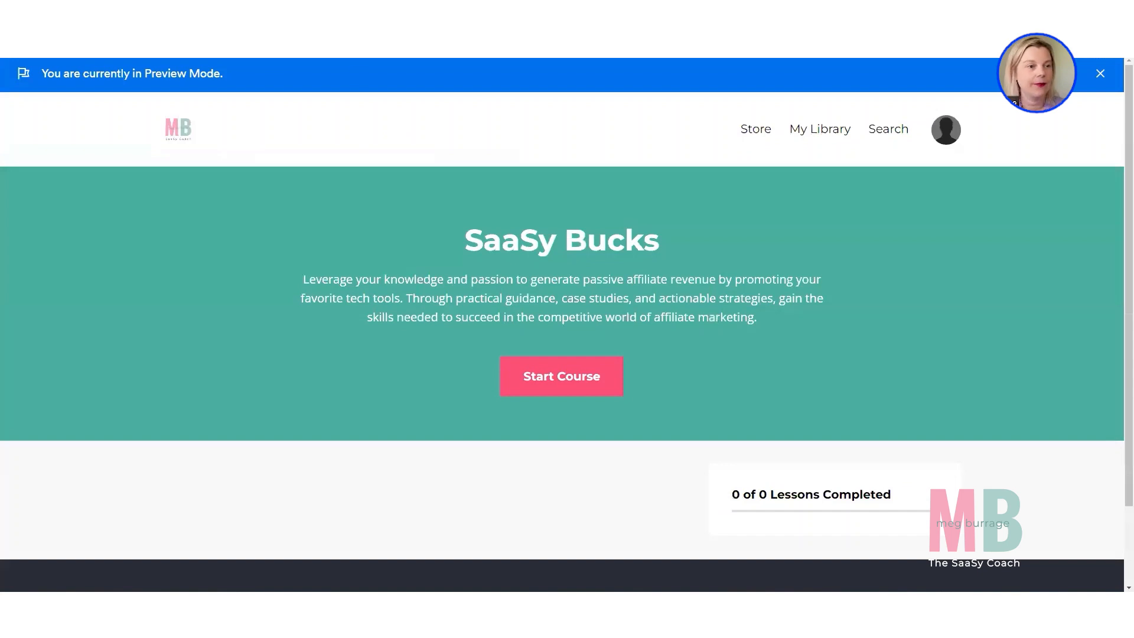
scroll(774, 266, "down", 1)
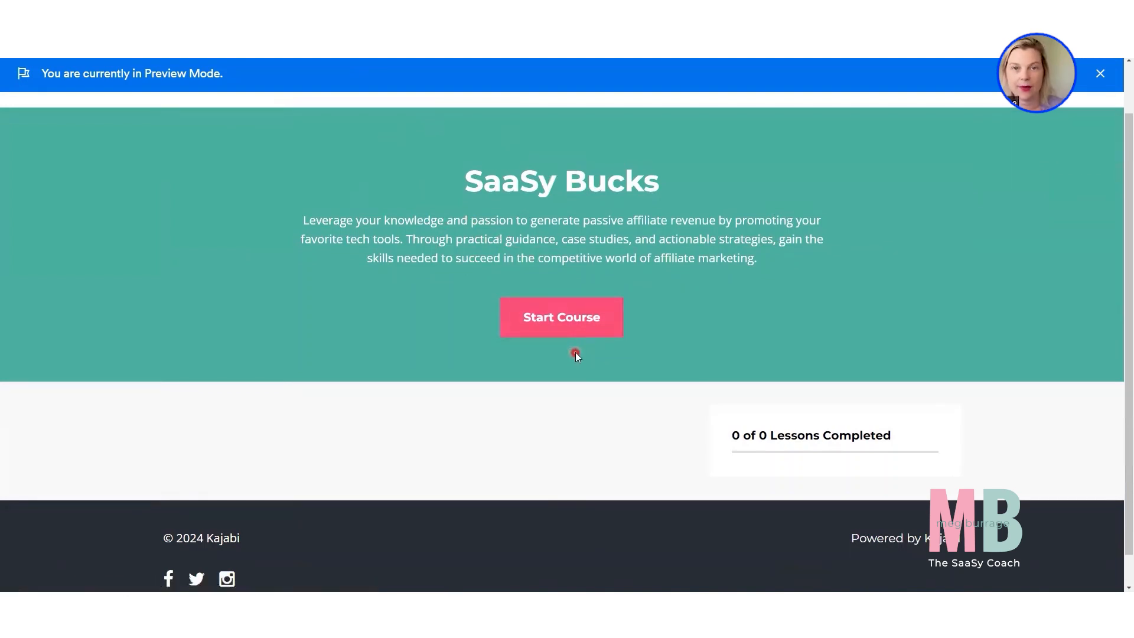
scroll(570, 356, "down", 1)
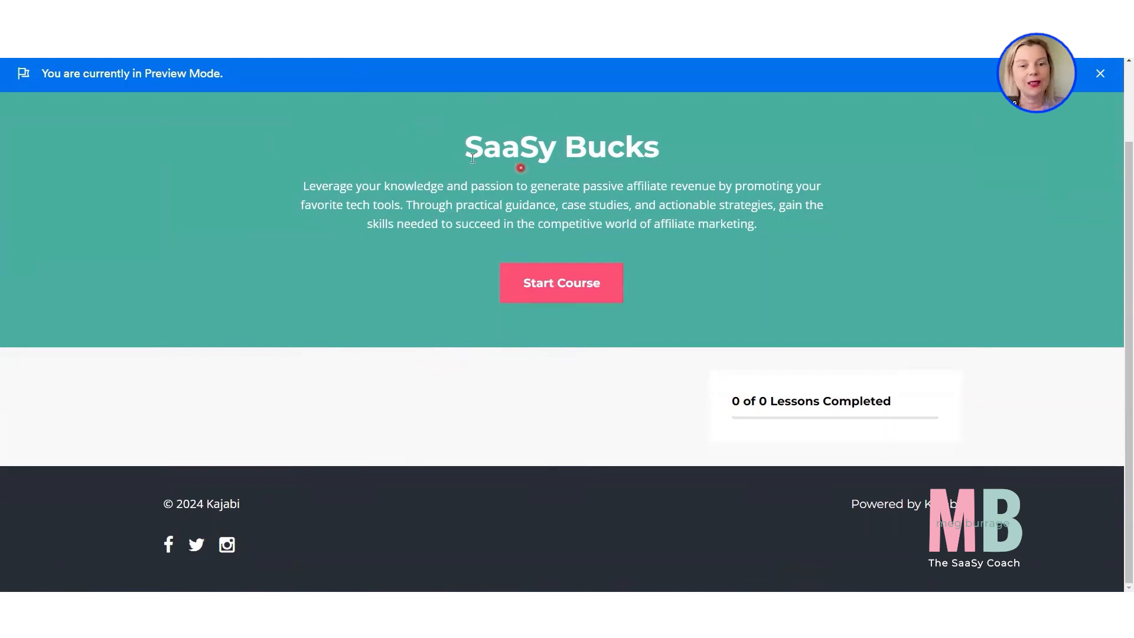
left_click(160, 11)
Publish Module 1 and its lesson "Introduction to affiliate marketing".
scroll(869, 357, "down", 1)
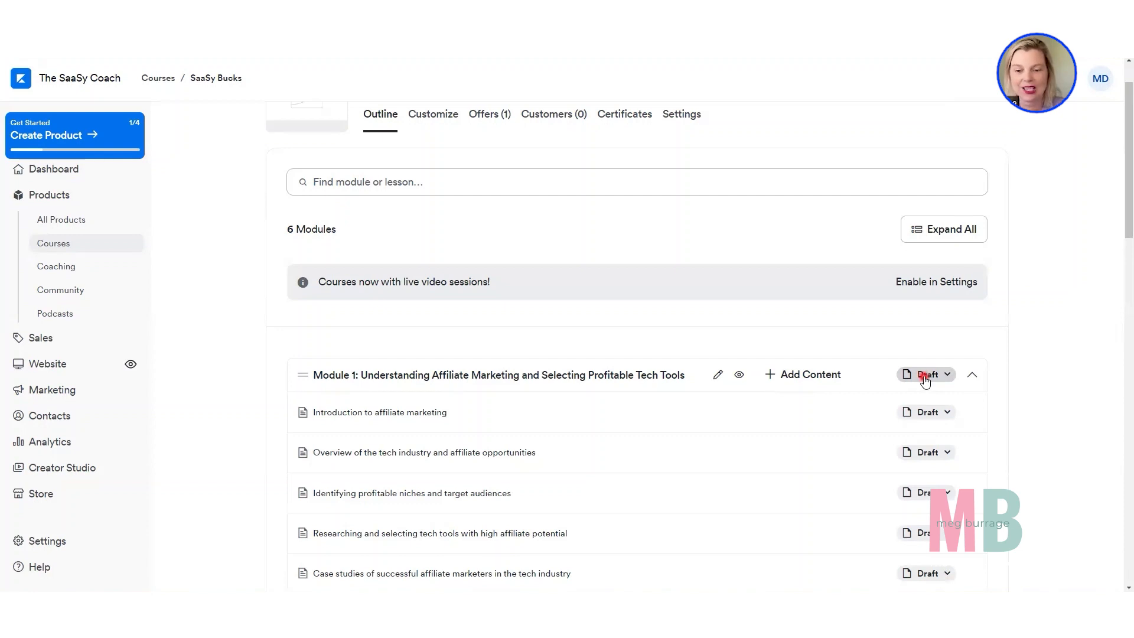
left_click(925, 378)
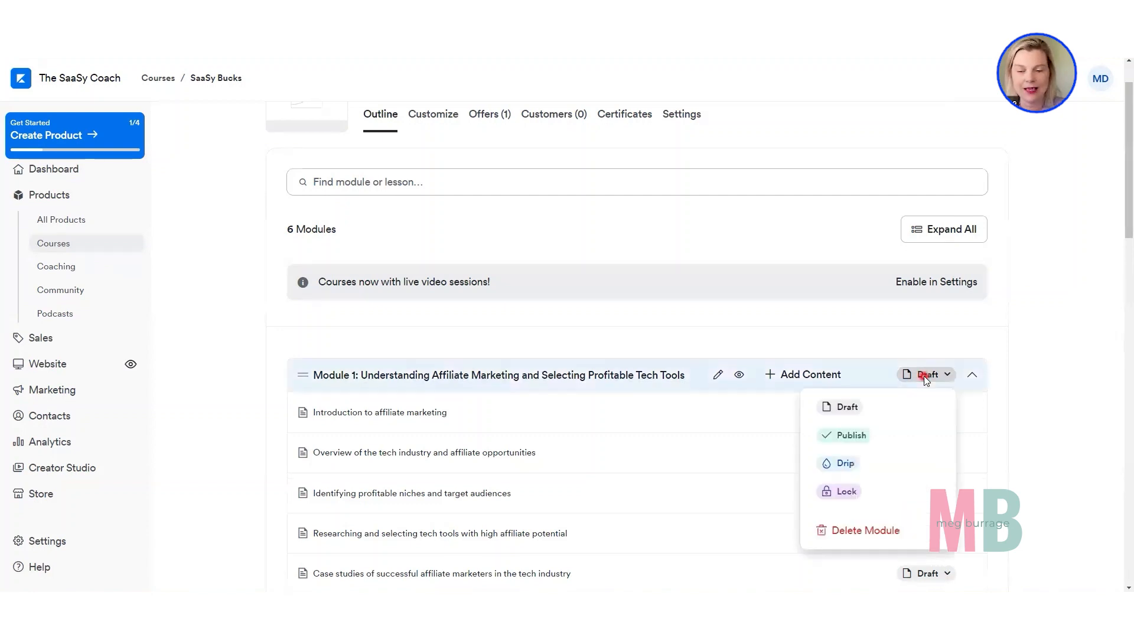
left_click(855, 436)
left_click(926, 414)
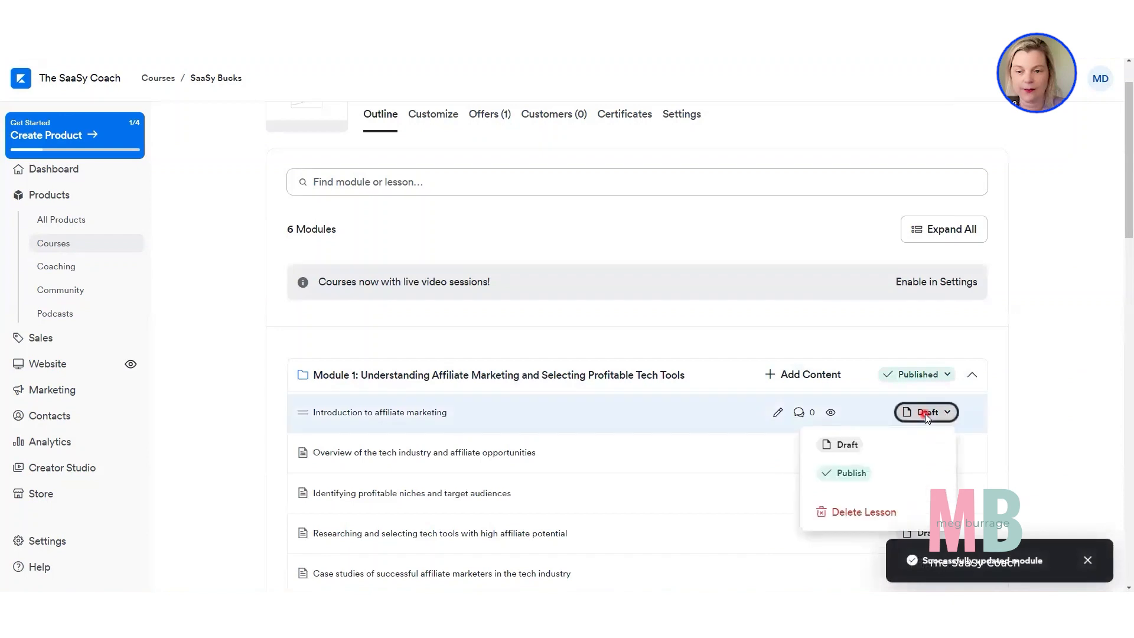
left_click(846, 475)
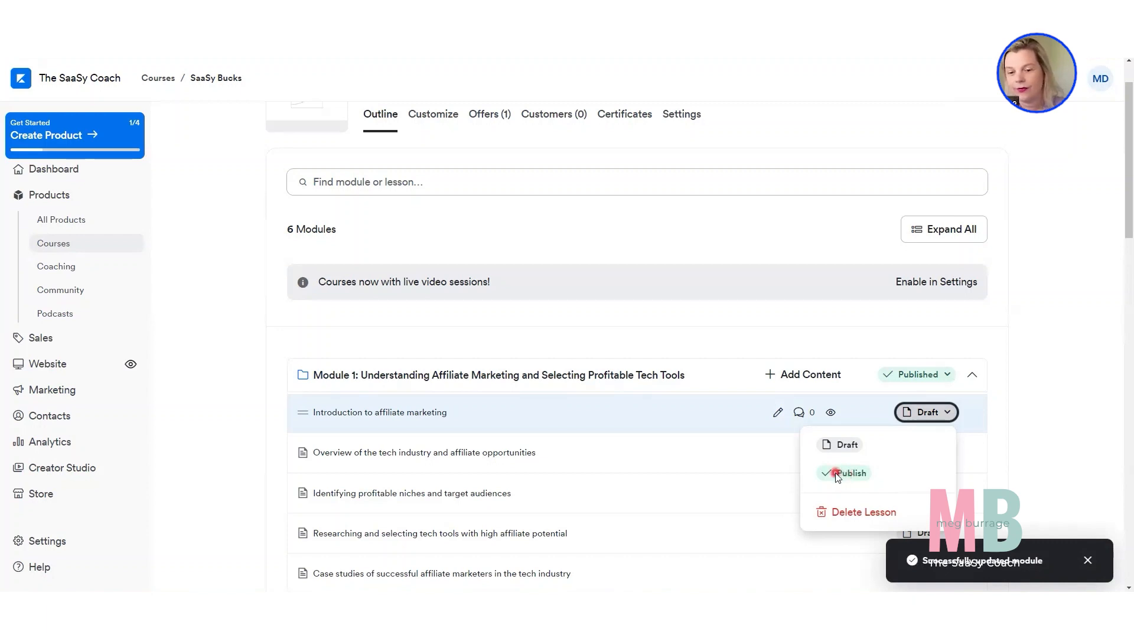
left_click(834, 473)
scroll(998, 434, "down", 5)
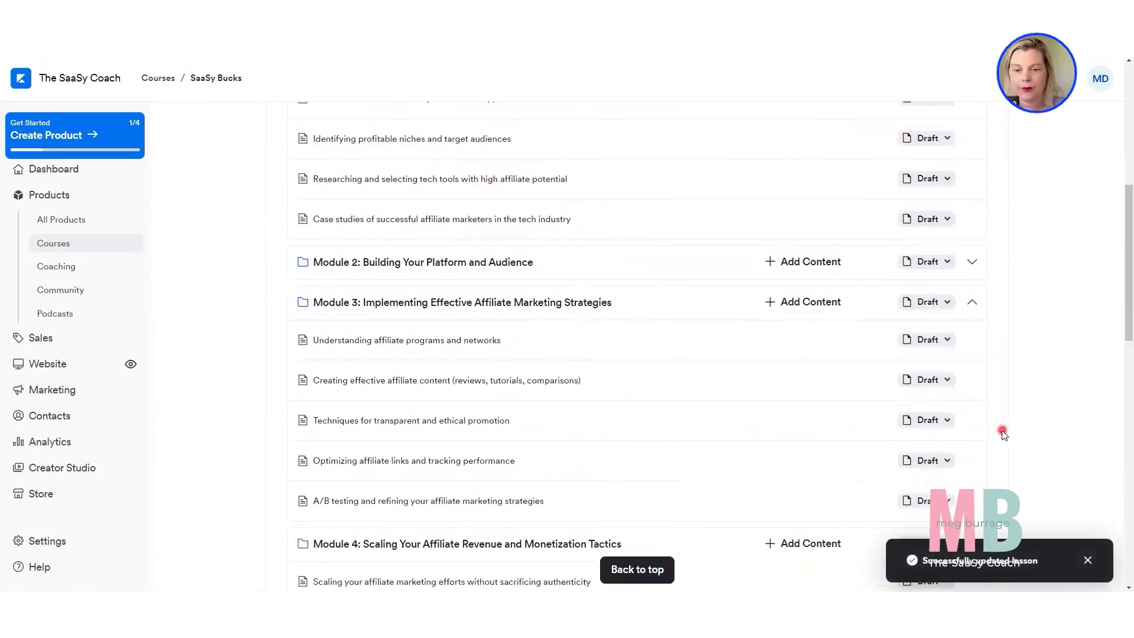
Publish Module 2 and its lesson "Establishing your online presence (blog, website, social media)".
left_click(925, 265)
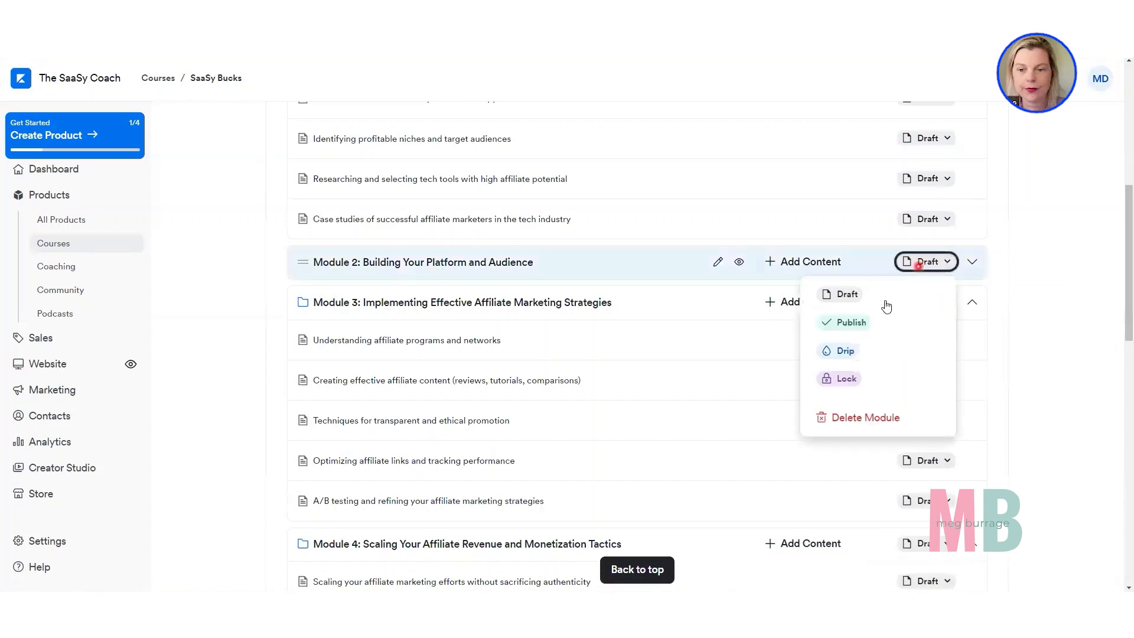
left_click(956, 269)
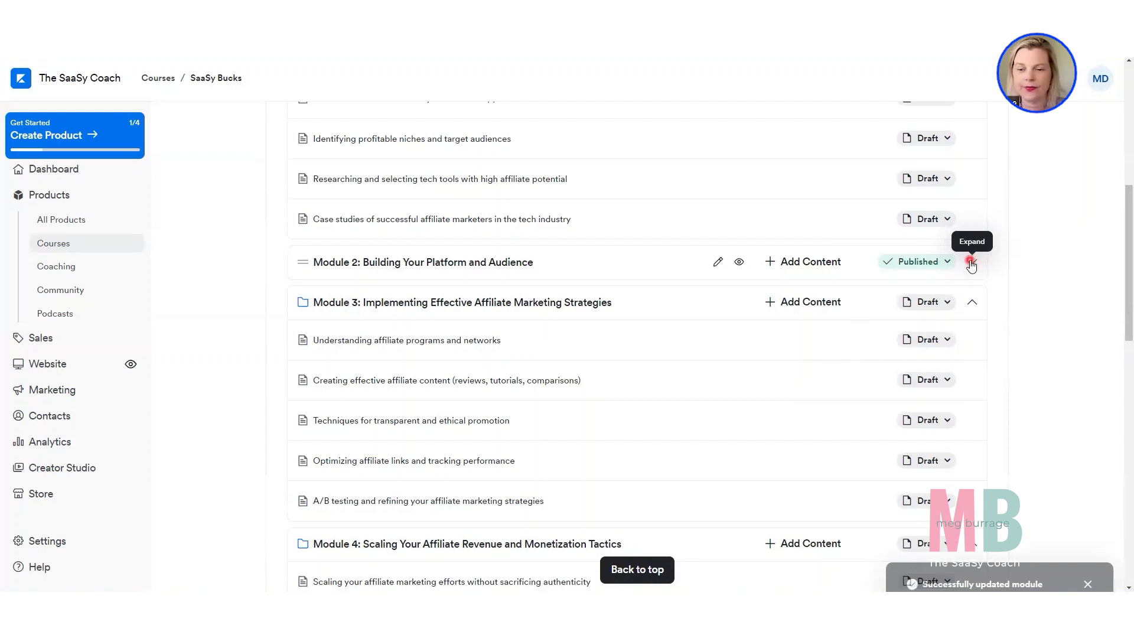
left_click(971, 263)
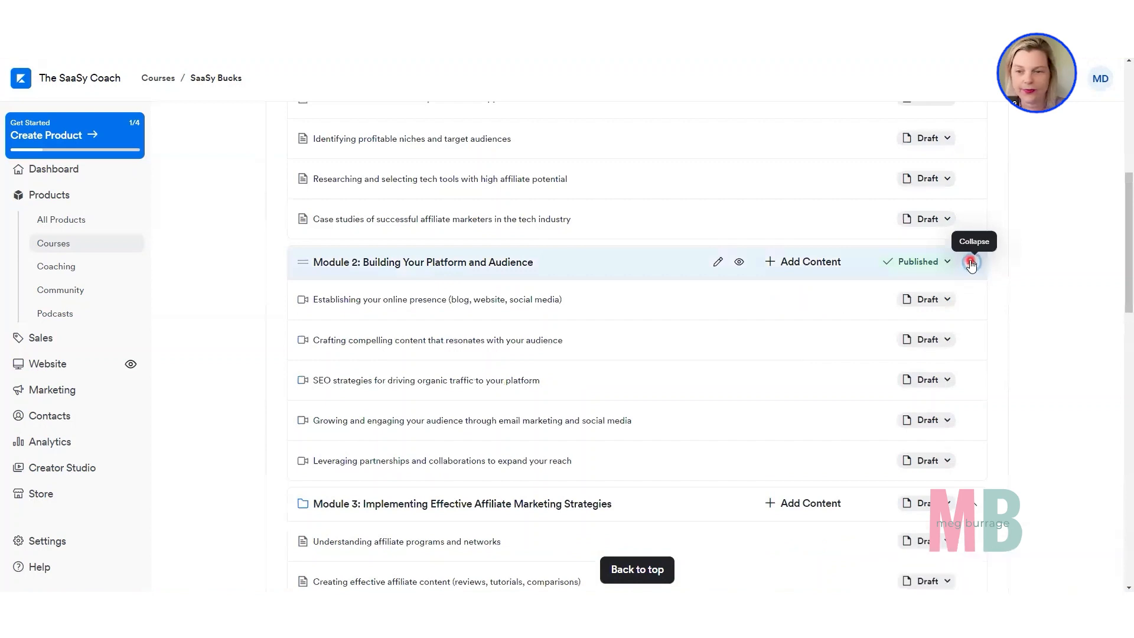
left_click(925, 301)
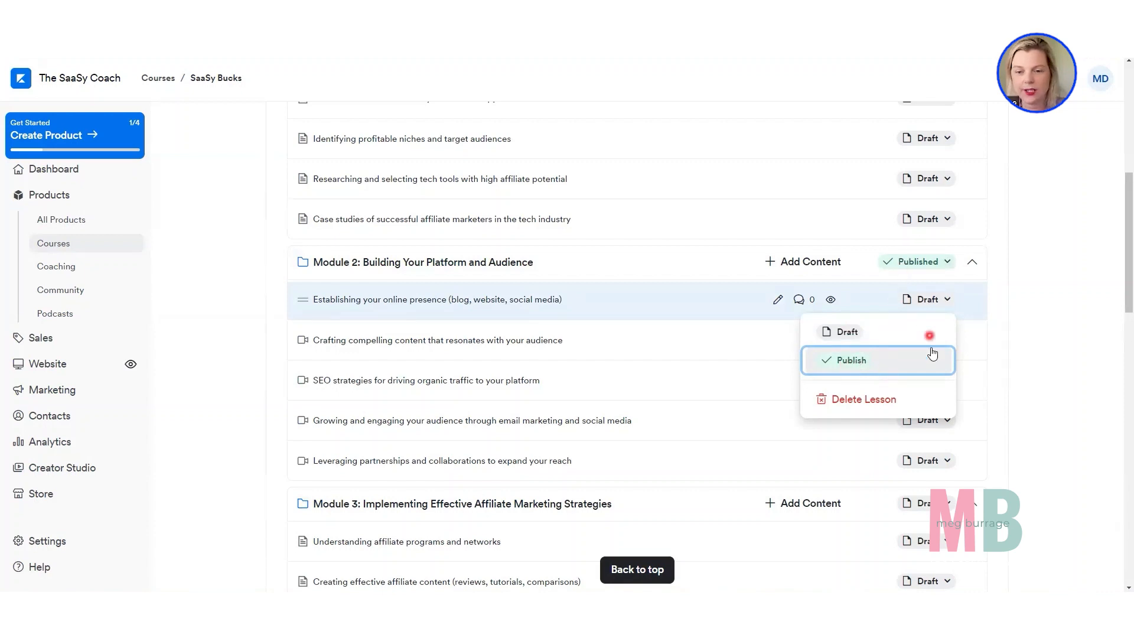
left_click(845, 360)
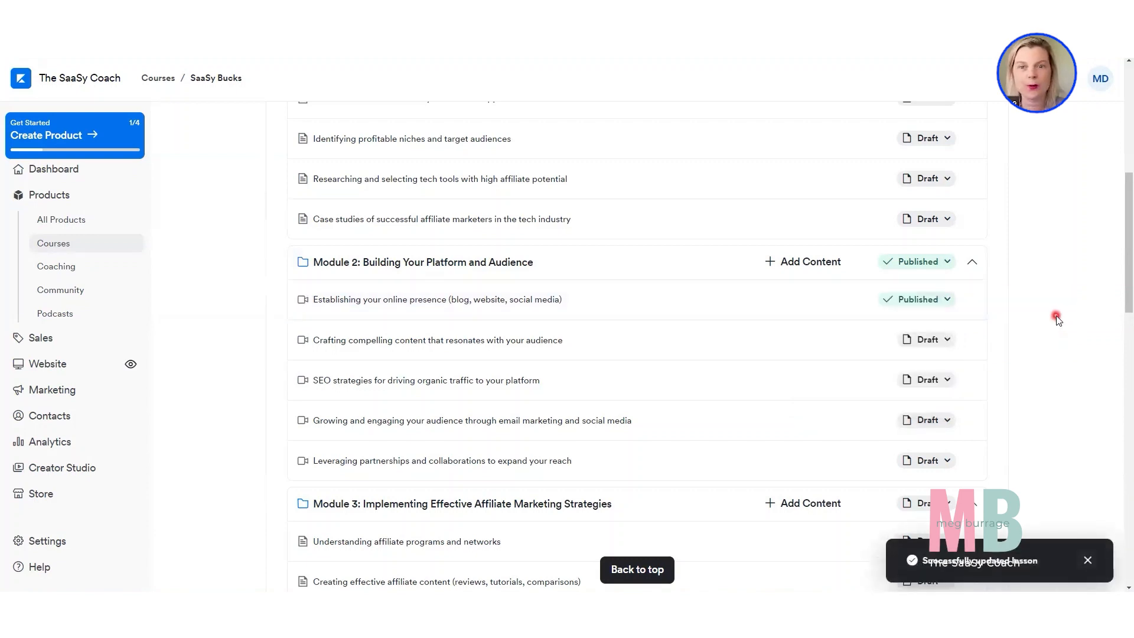
Preview the SaaSy Bucks course page, check how the published modules and lessons are displayed, and return to the course outline.
scroll(1059, 318, "up", 4)
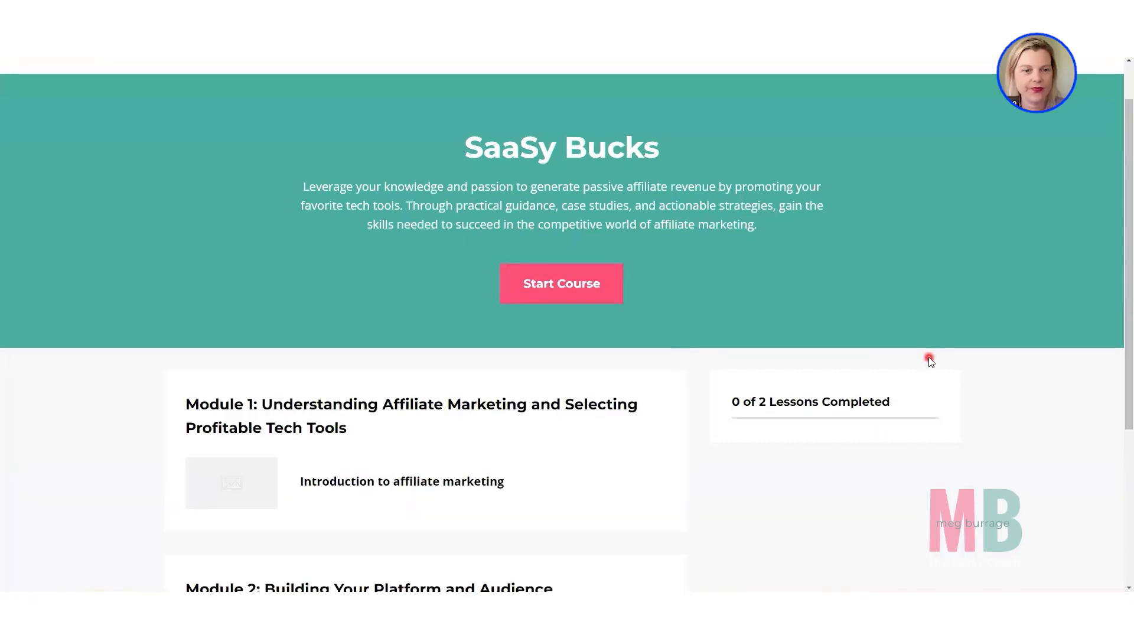
scroll(929, 358, "down", 3)
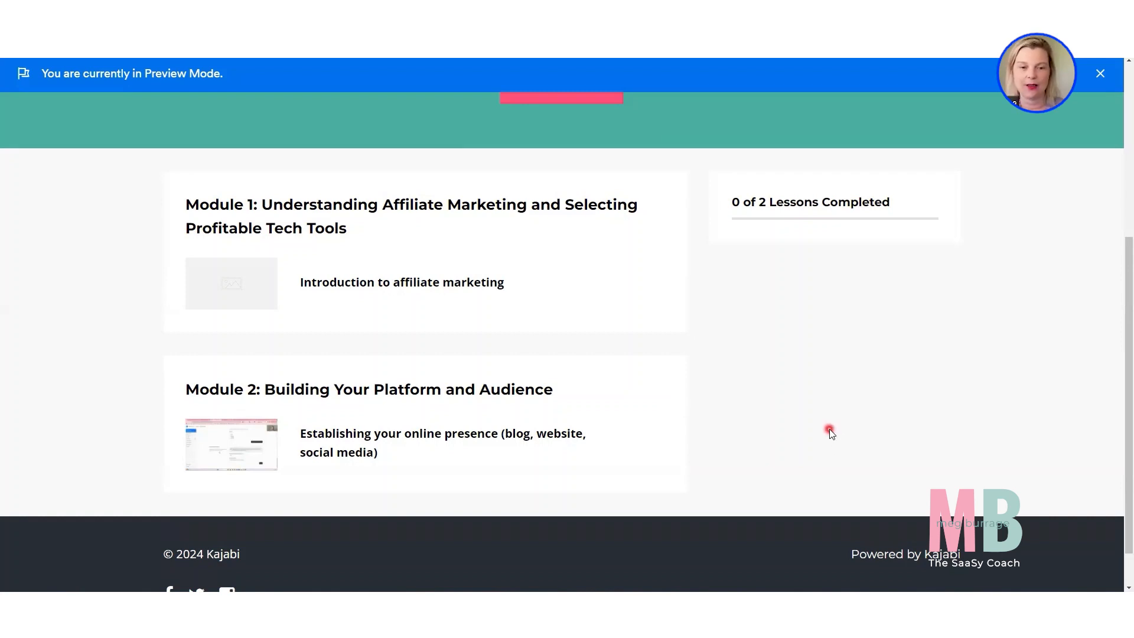
scroll(829, 429, "up", 4)
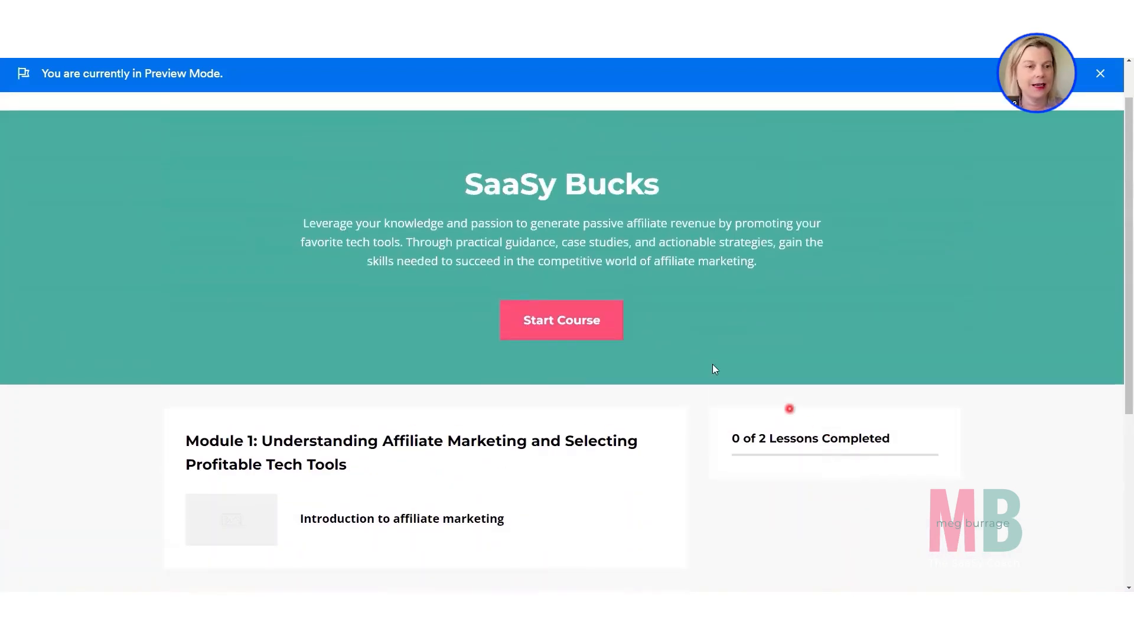
left_click(316, 12)
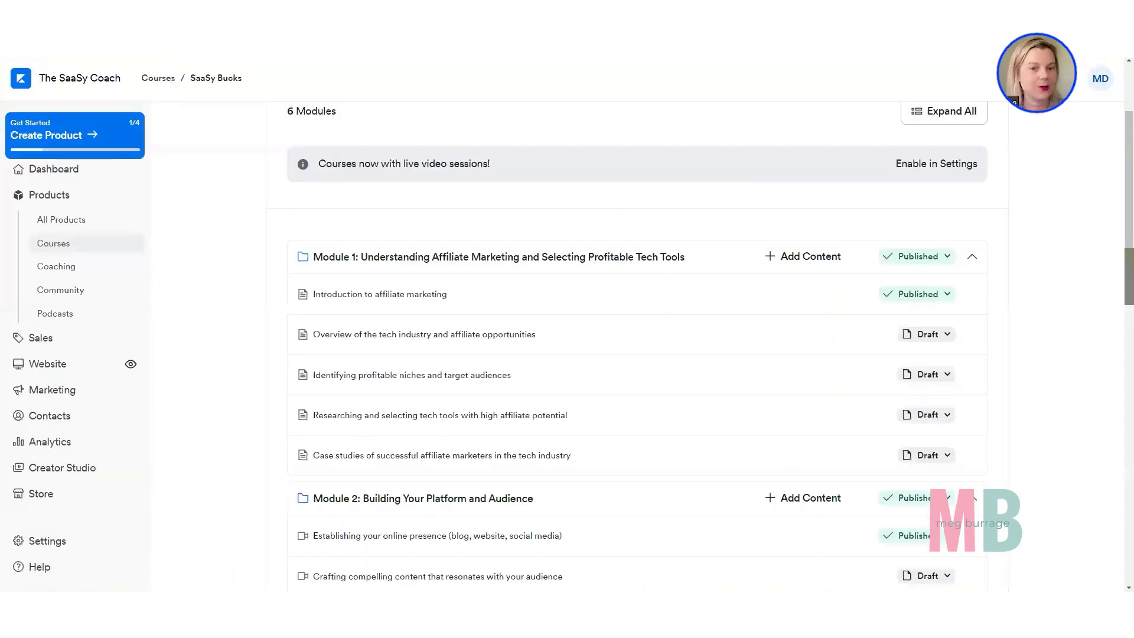
Open the details of Module 1, check its title, description and image options, and close them without saving.
scroll(323, 172, "down", 1)
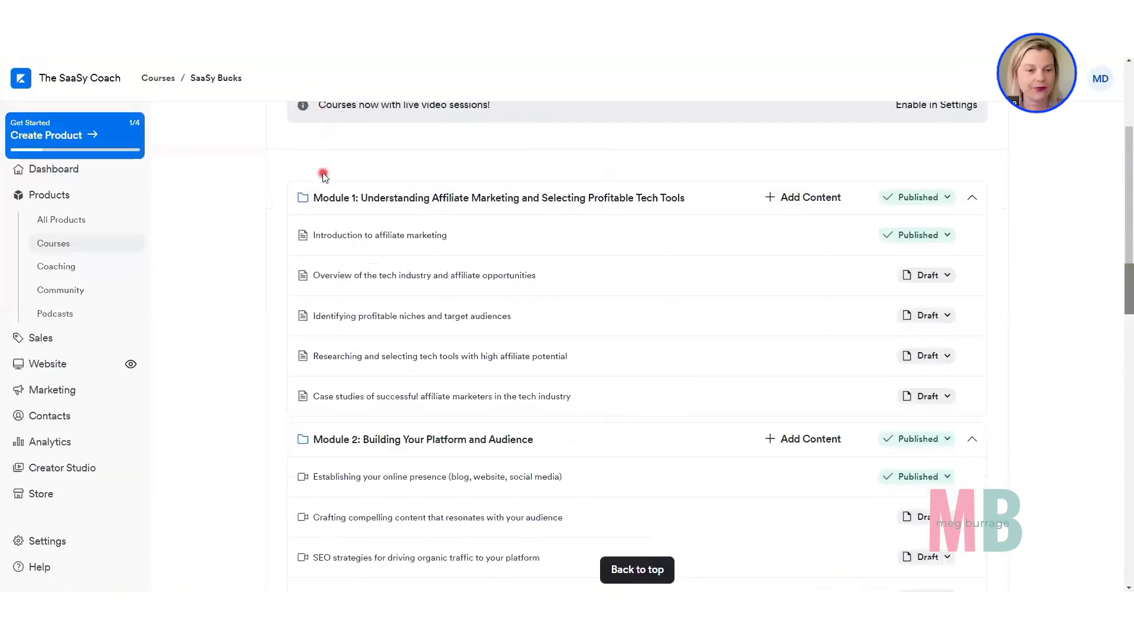
left_click(386, 199)
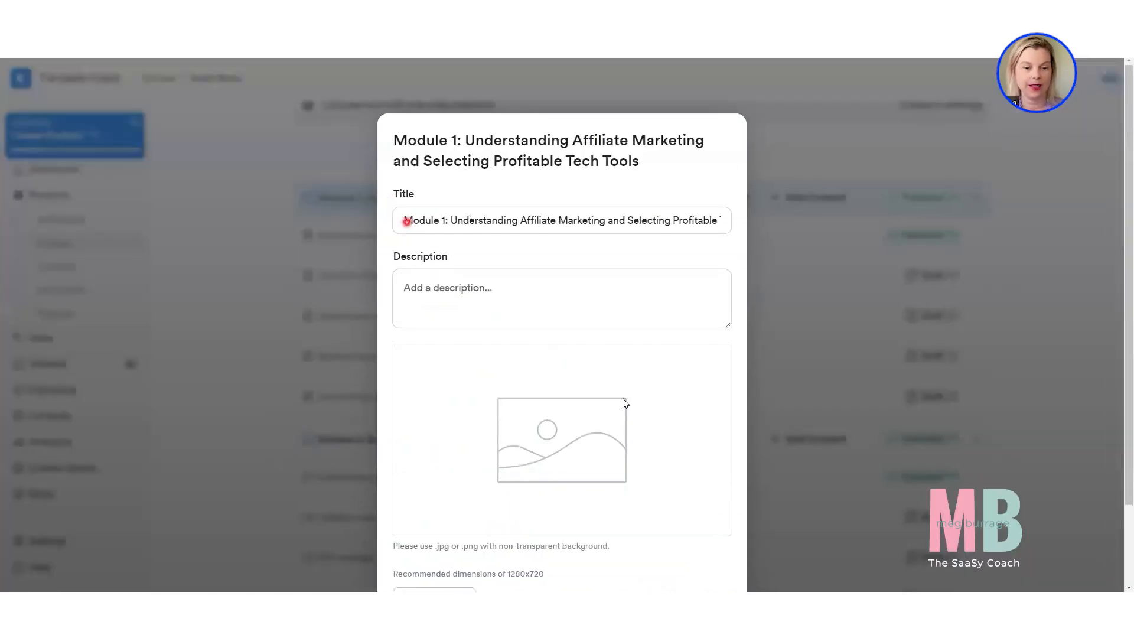
scroll(555, 461, "down", 2)
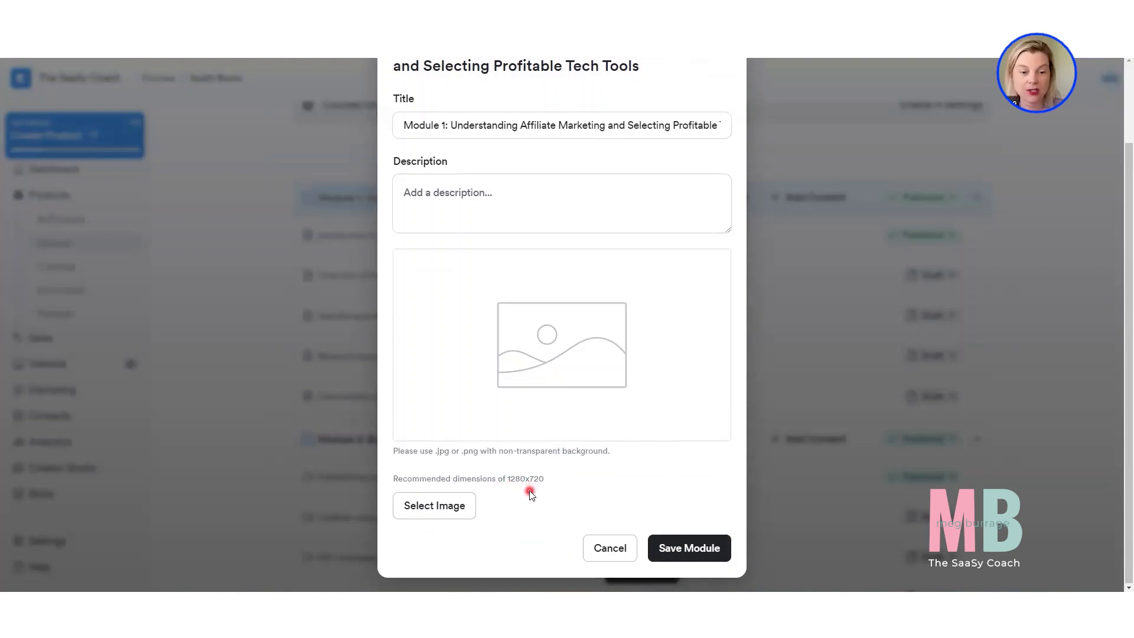
left_click(1013, 447)
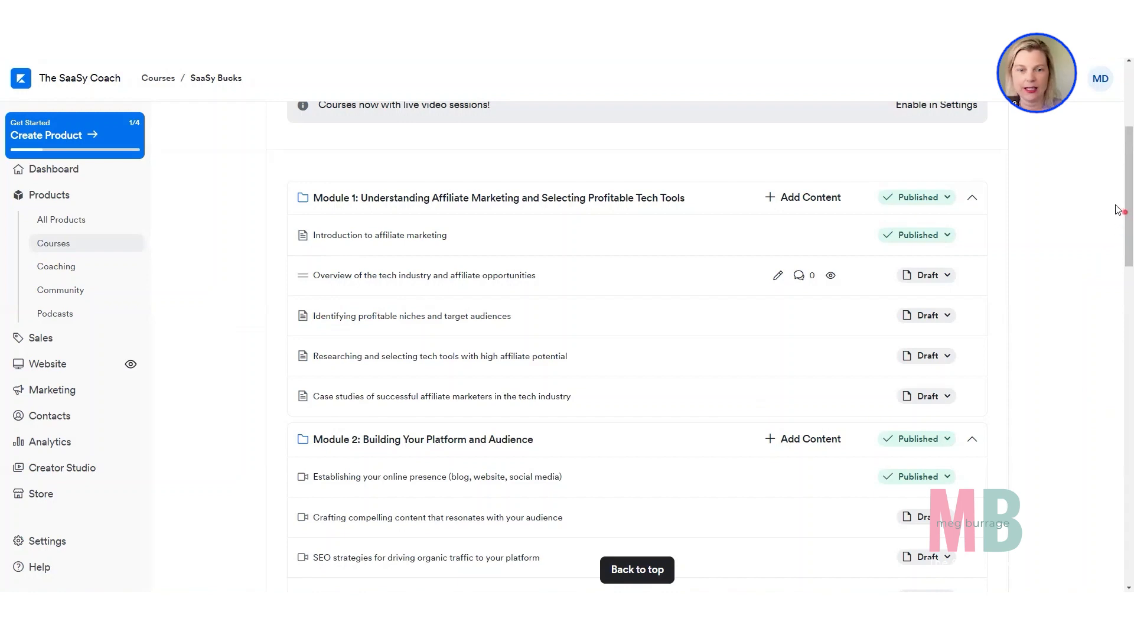
Open the SaaSy Bucks course settings and review the title, description and product thumbnail requirements.
left_click_drag(1126, 201, 1125, 136)
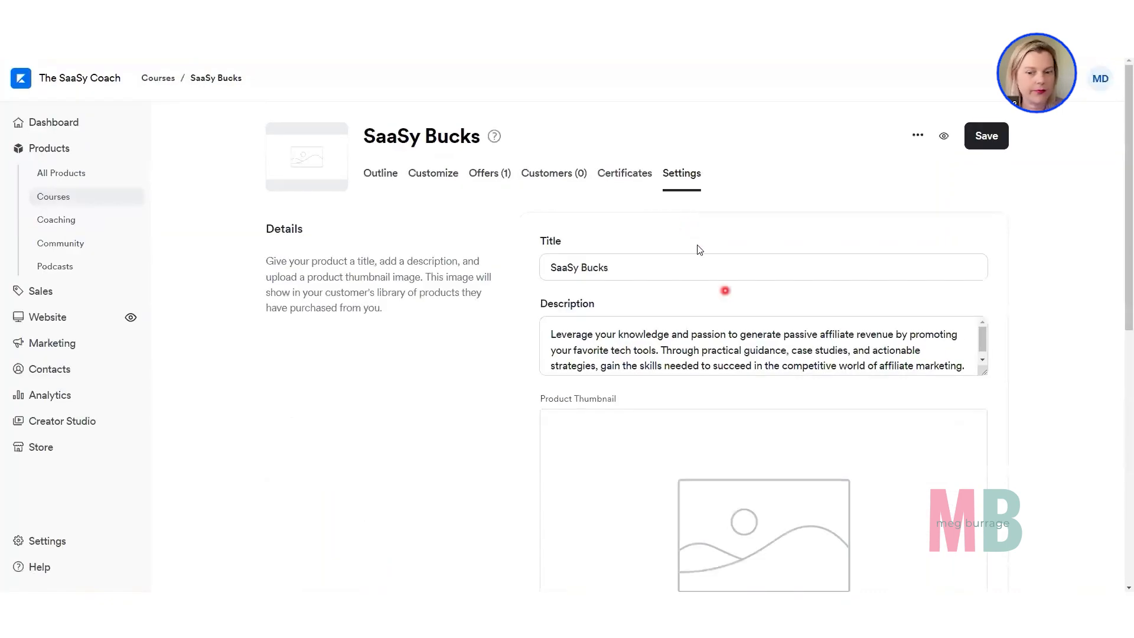
left_click(577, 266)
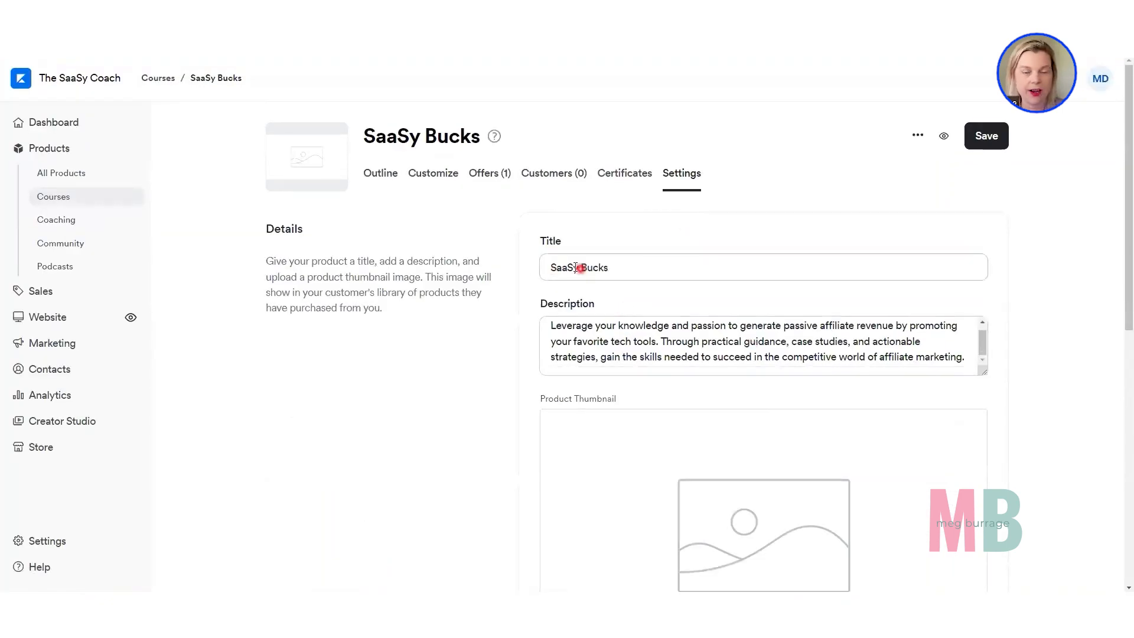
scroll(575, 267, "down", 2)
scroll(575, 267, "down", 1)
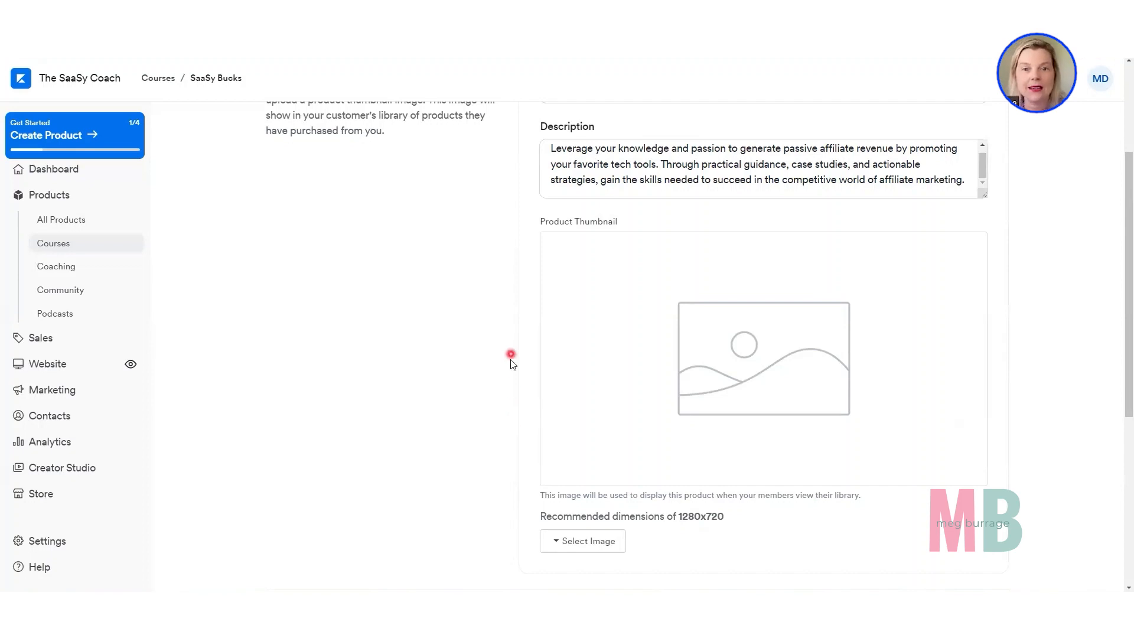
Switch to the Canva template for product, module and lesson thumbnails and view the example product image on page 1.
left_click(679, 48)
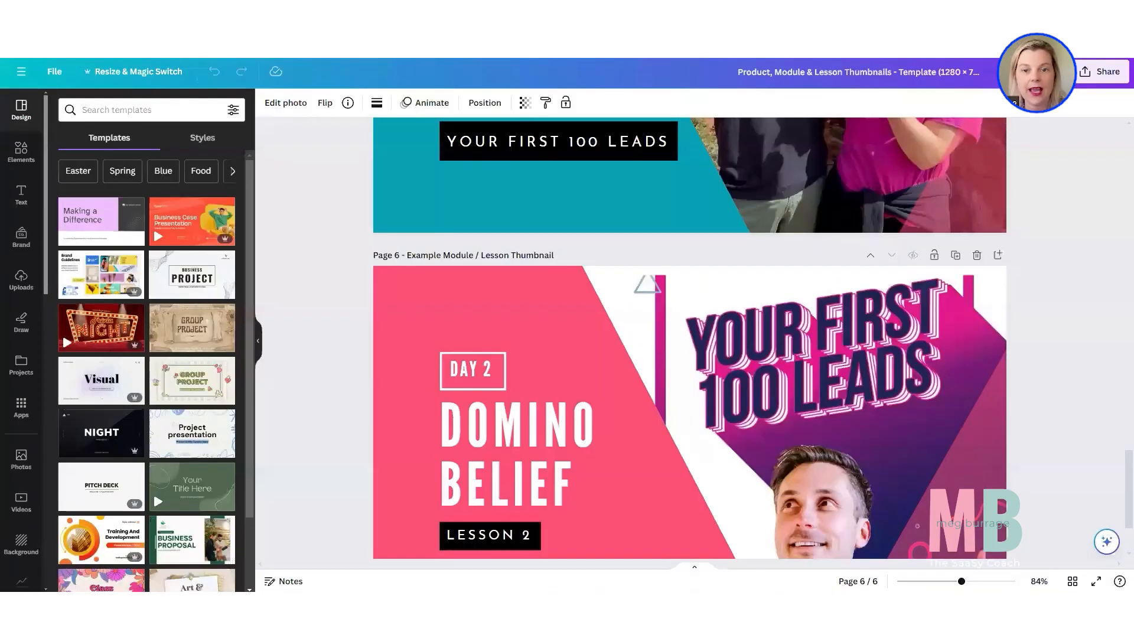
scroll(416, 385, "up", 15)
left_click(416, 385)
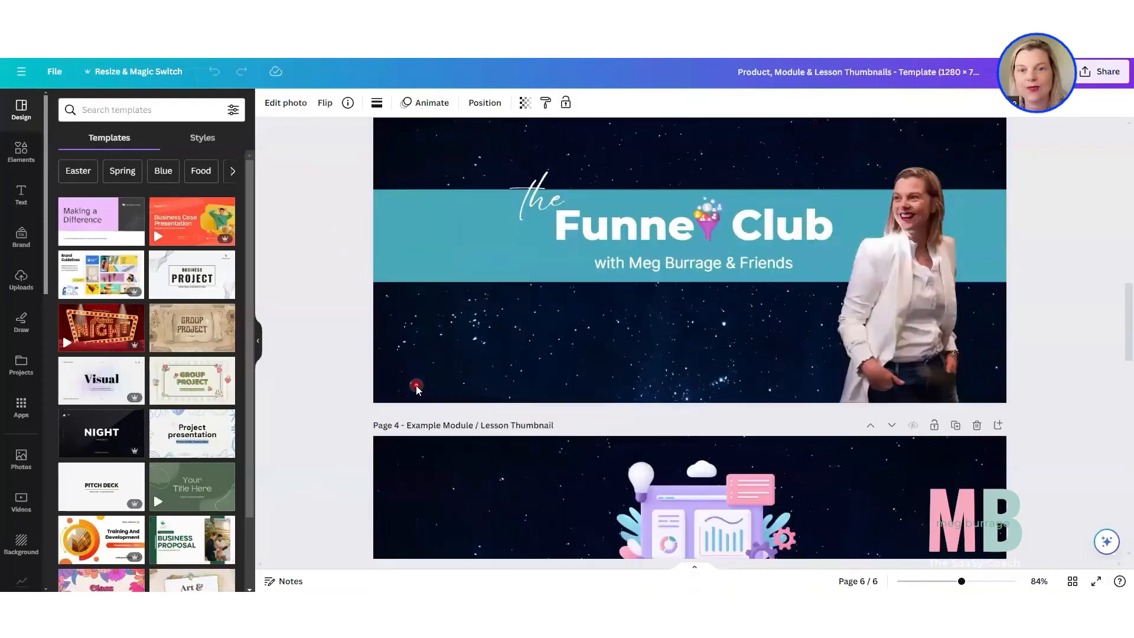
scroll(416, 386, "up", 10)
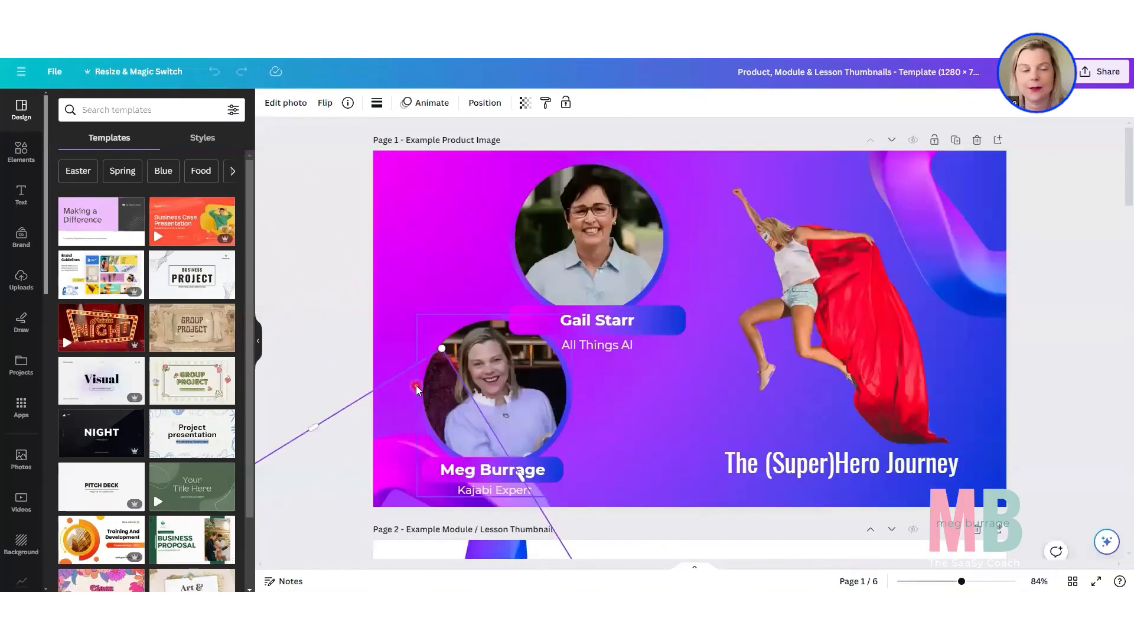
left_click(791, 366)
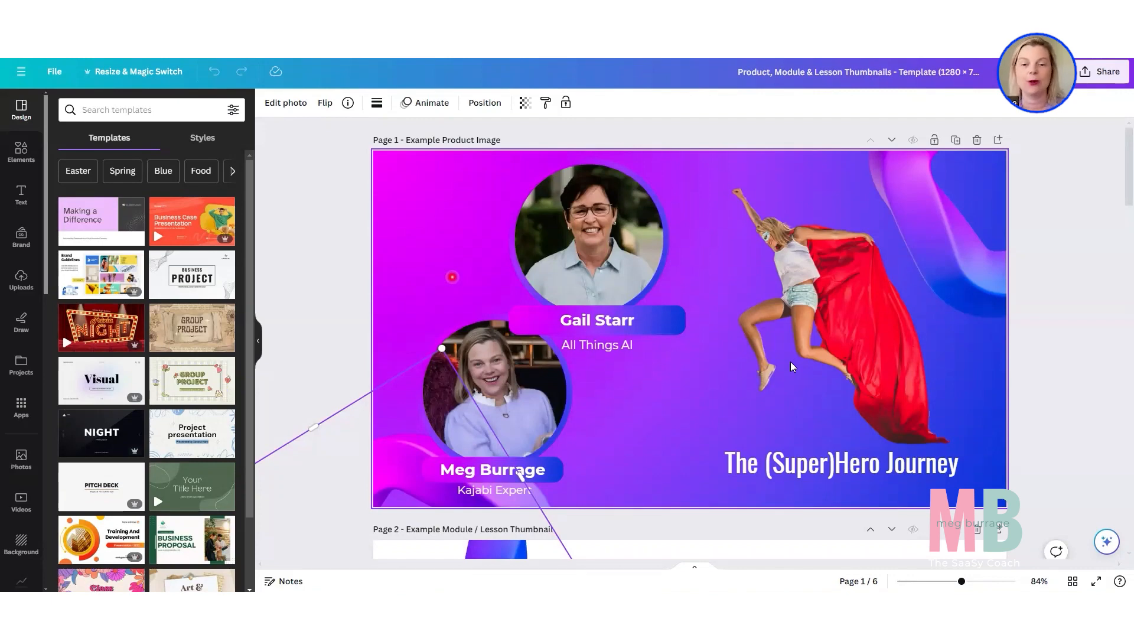
Examine the example product images and module/lesson thumbnails on pages 2 to 6 of the template.
scroll(471, 272, "down", 6)
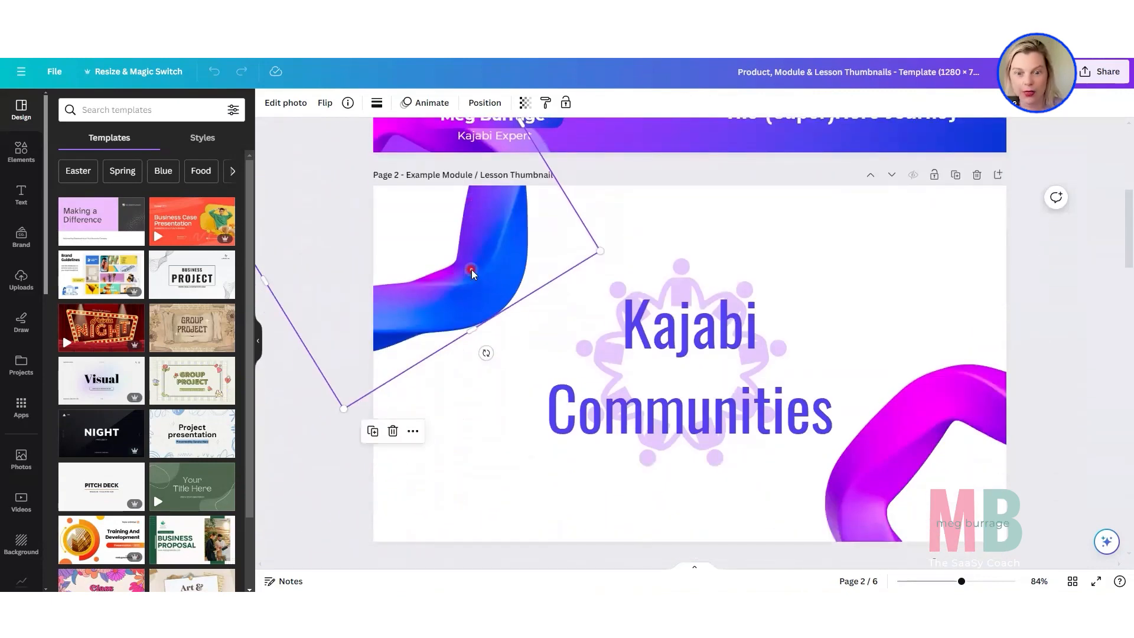
scroll(727, 449, "down", 7)
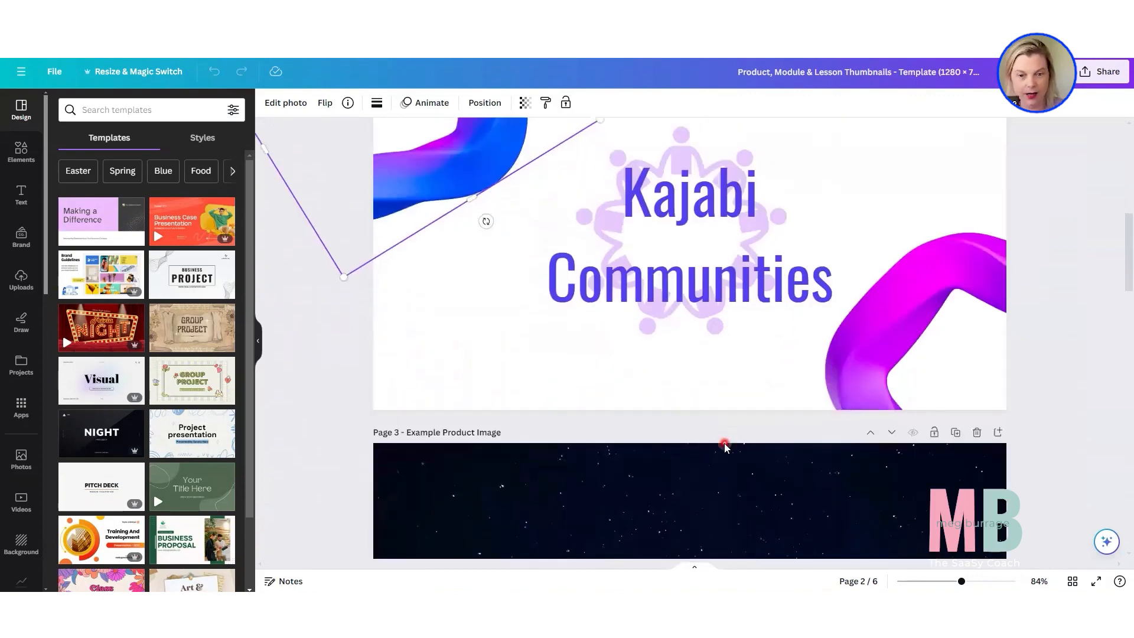
scroll(1038, 270, "down", 1)
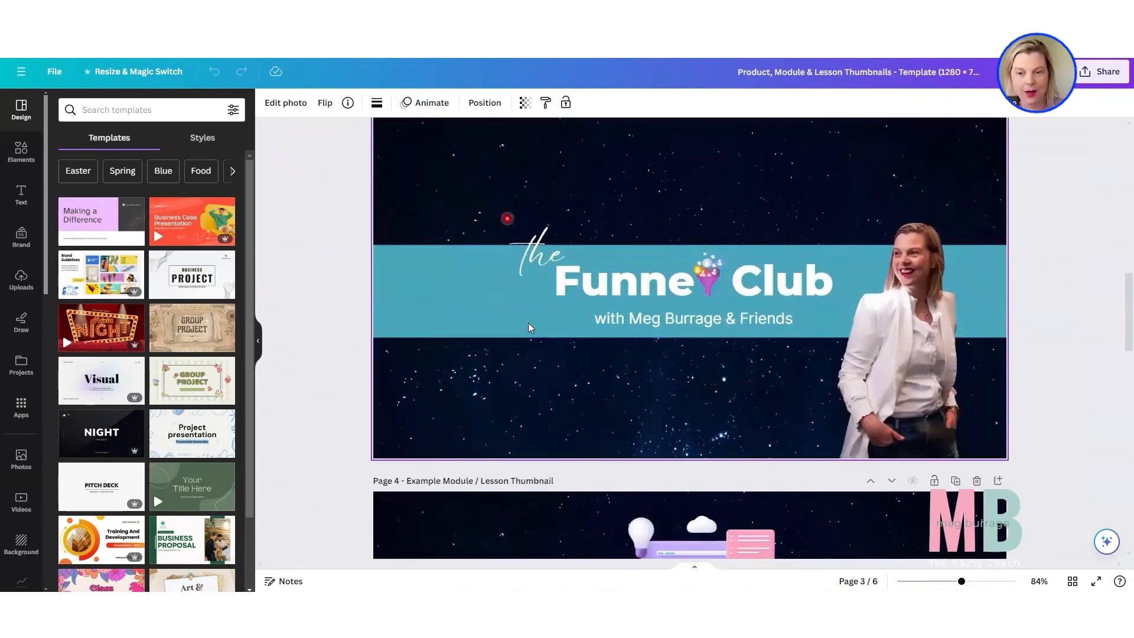
scroll(501, 351, "down", 5)
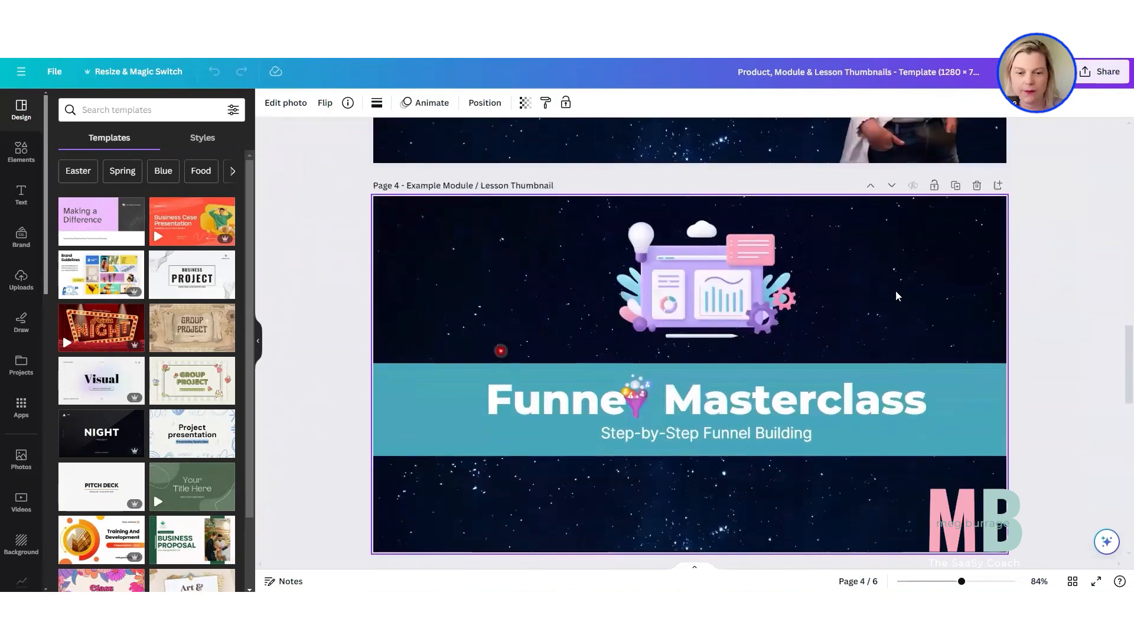
scroll(827, 455, "down", 8)
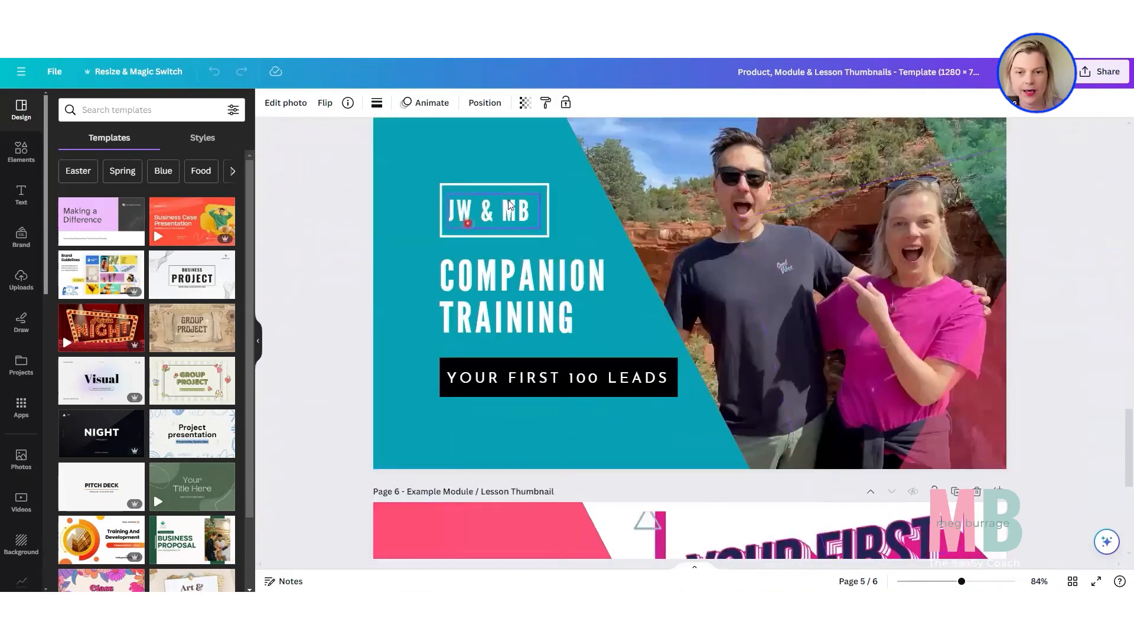
scroll(711, 232, "down", 5)
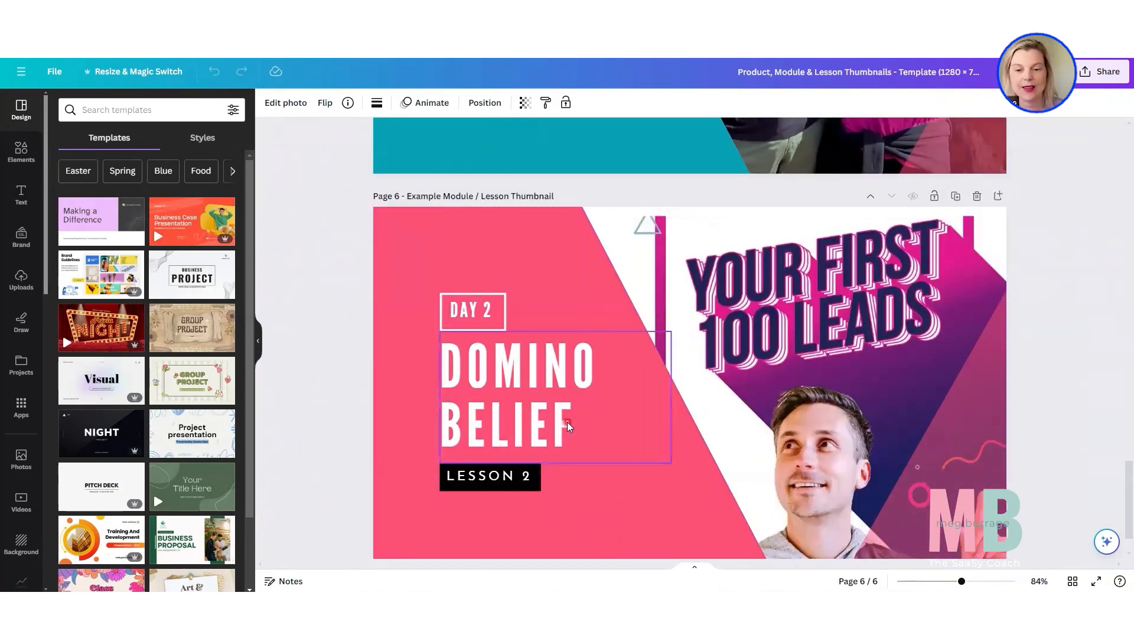
scroll(568, 422, "down", 1)
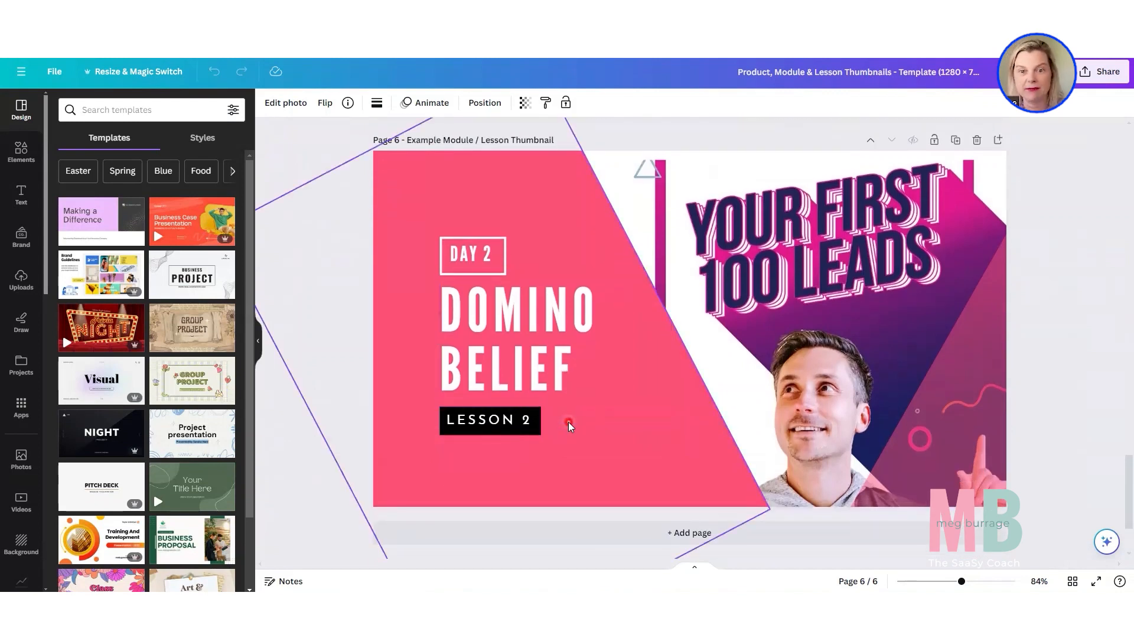
Look back through the example thumbnails from page 6 to page 1, and switch to the SaaSy Bucks course preview.
scroll(568, 422, "up", 1)
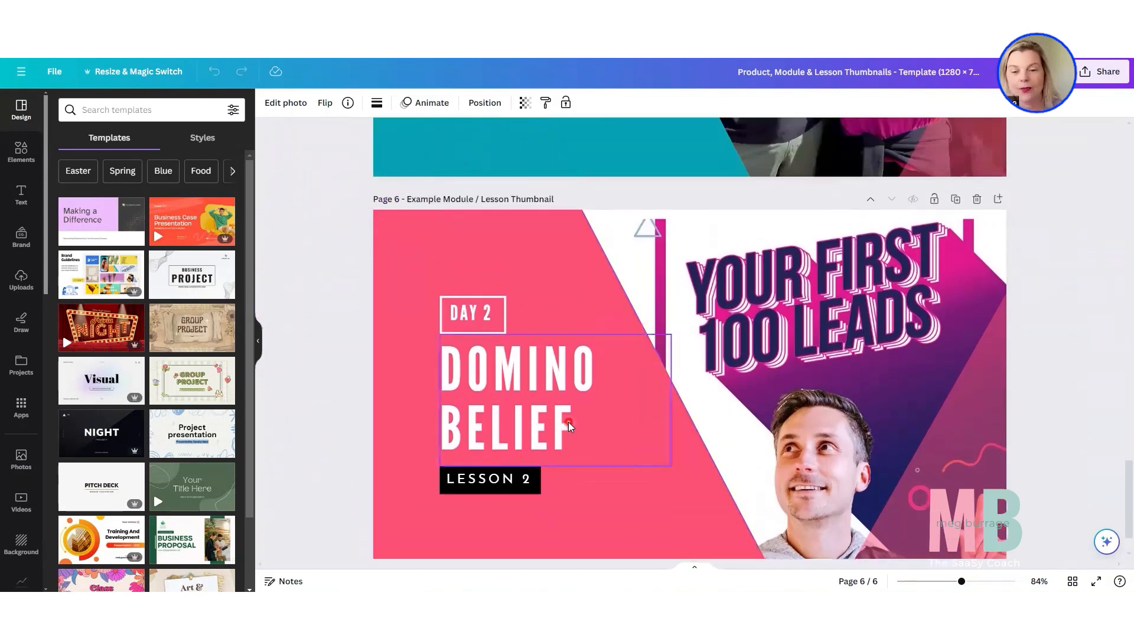
scroll(568, 422, "up", 2)
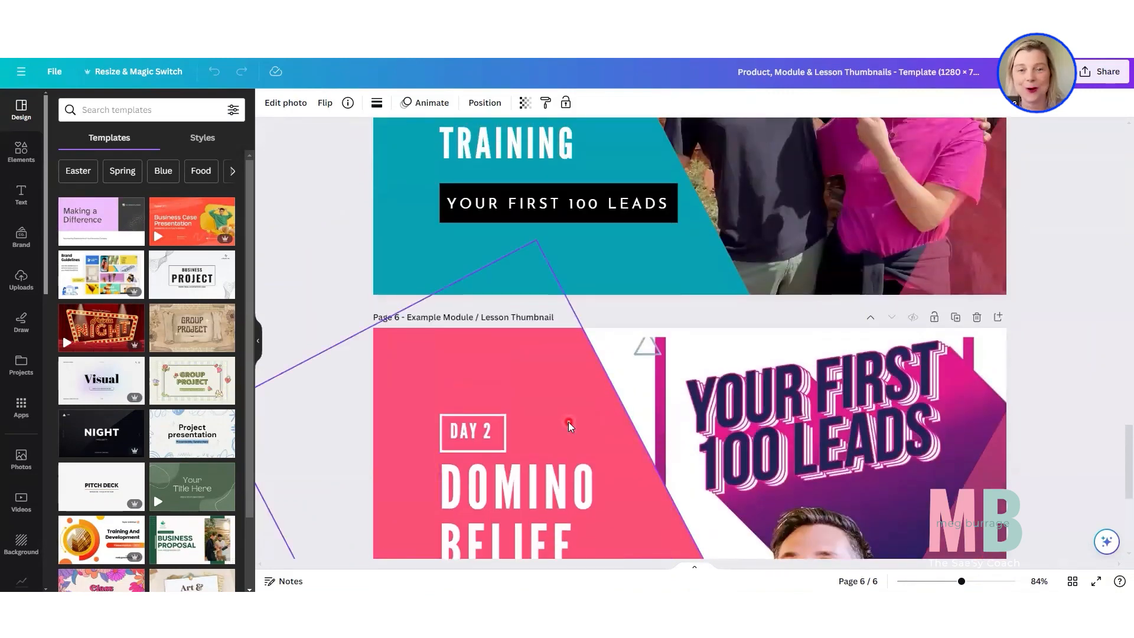
scroll(569, 421, "up", 1)
scroll(568, 422, "up", 5)
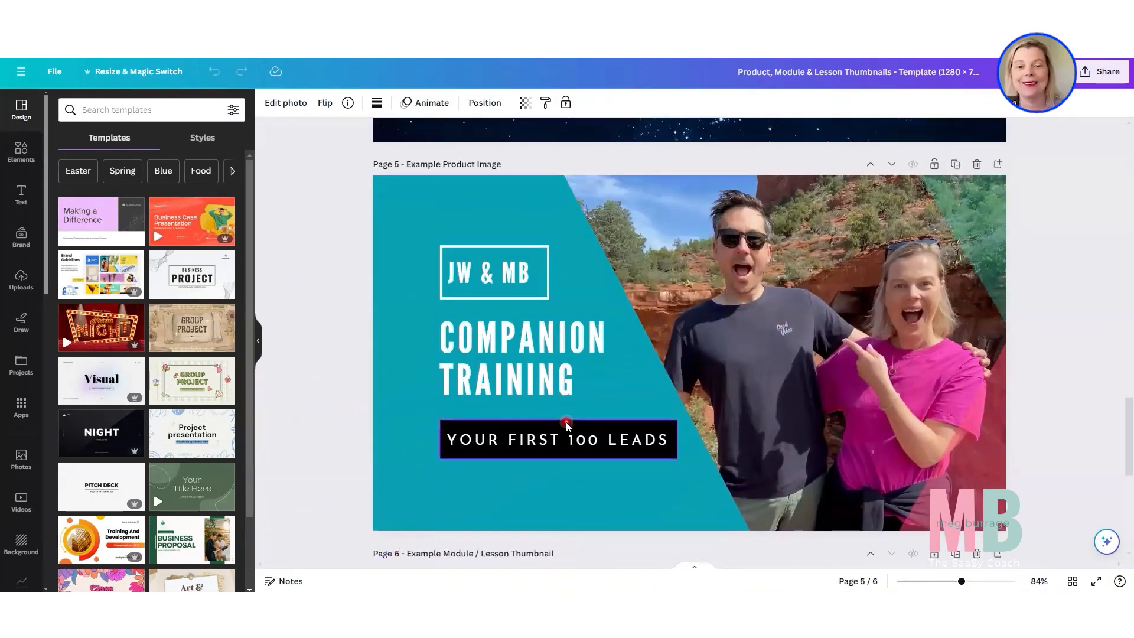
scroll(566, 422, "up", 3)
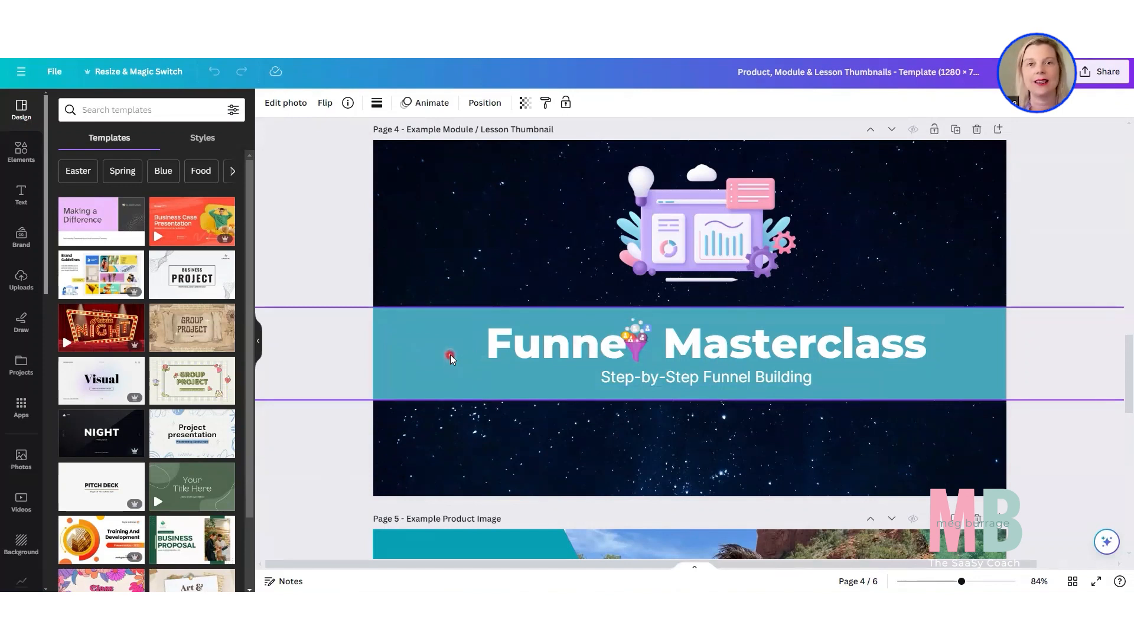
scroll(451, 354, "up", 6)
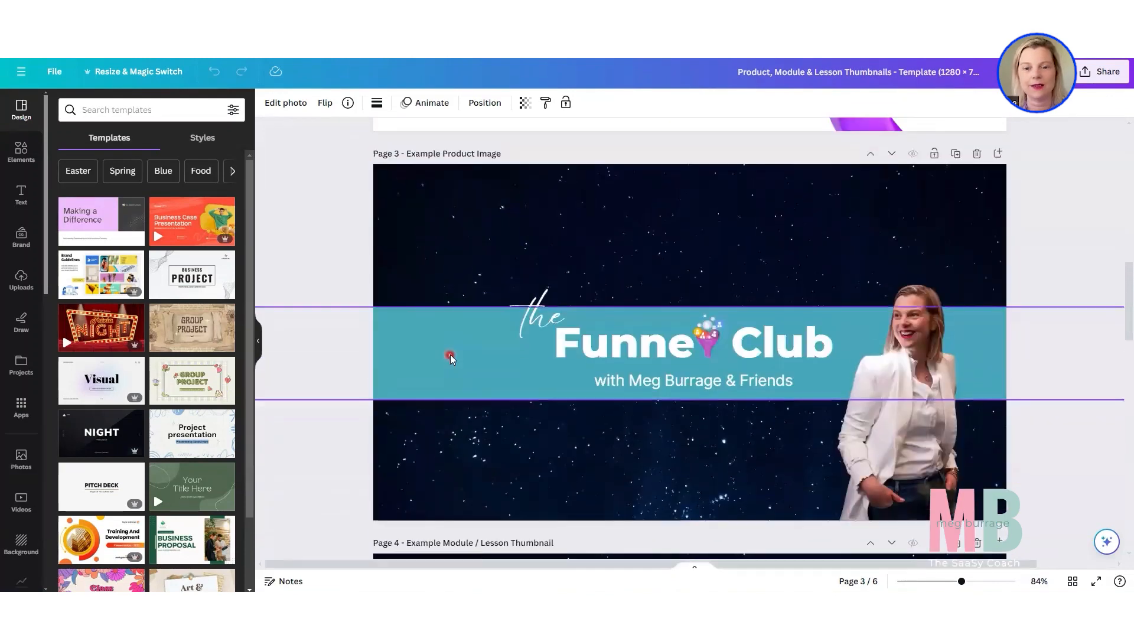
scroll(450, 355, "up", 10)
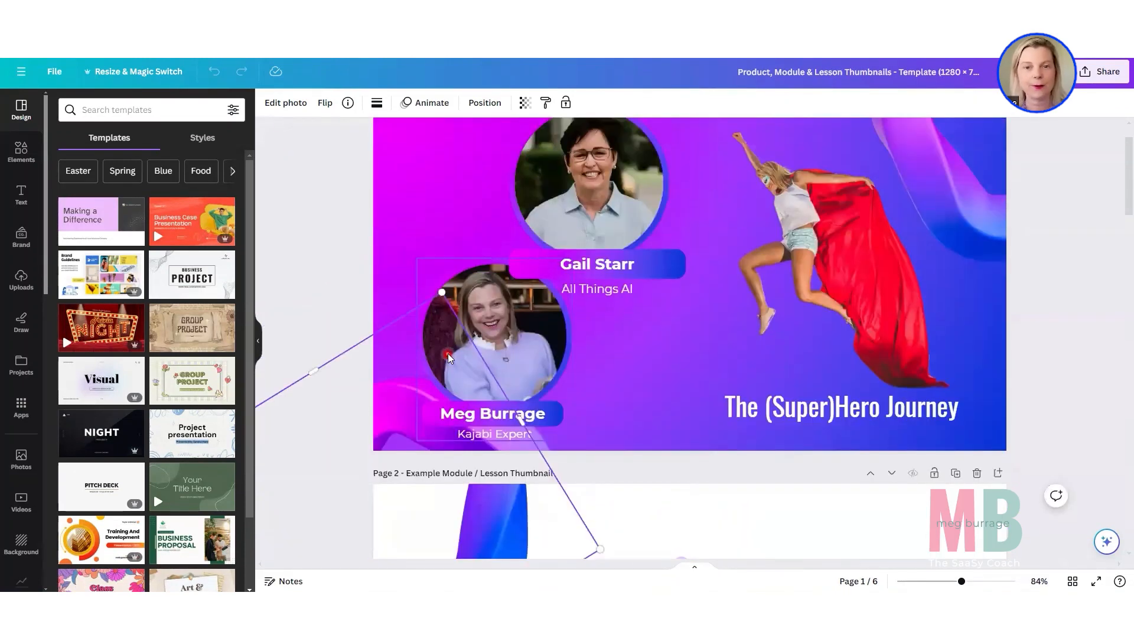
scroll(448, 353, "up", 2)
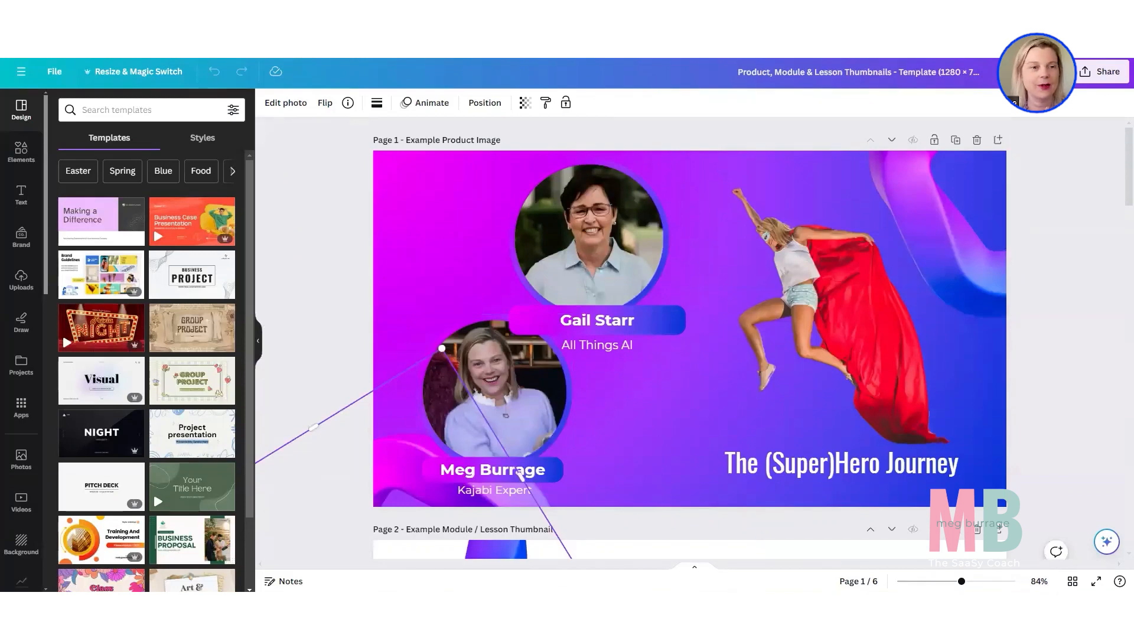
left_click(308, 11)
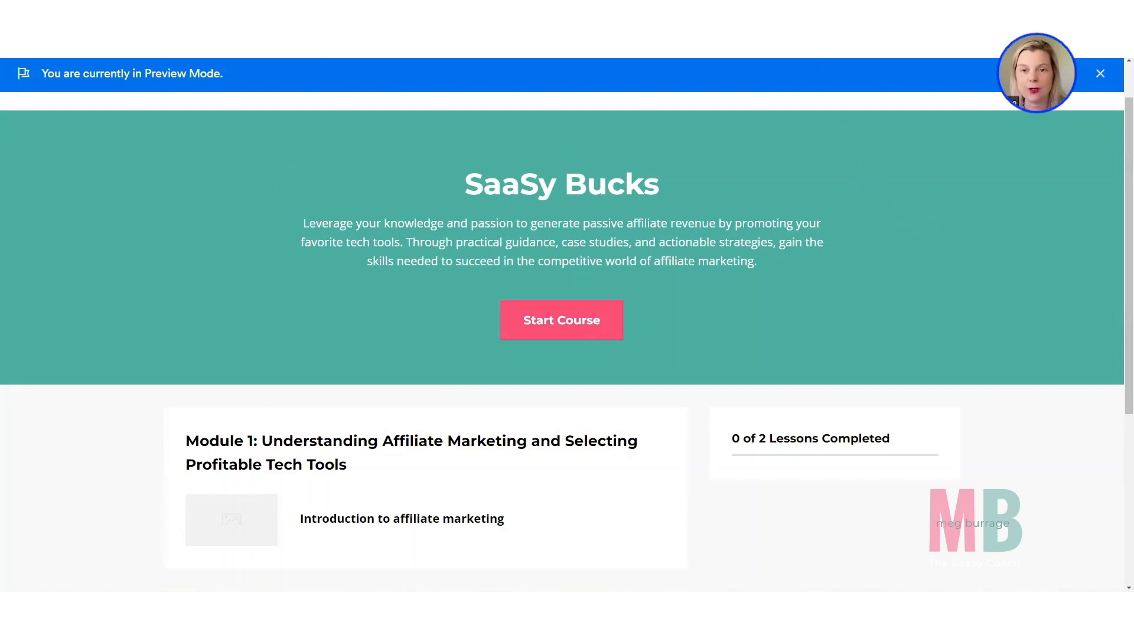
Return to the SaaSy Bucks course outline and open the Module 1 lesson "Introduction to affiliate marketing" for editing.
left_click(795, 11)
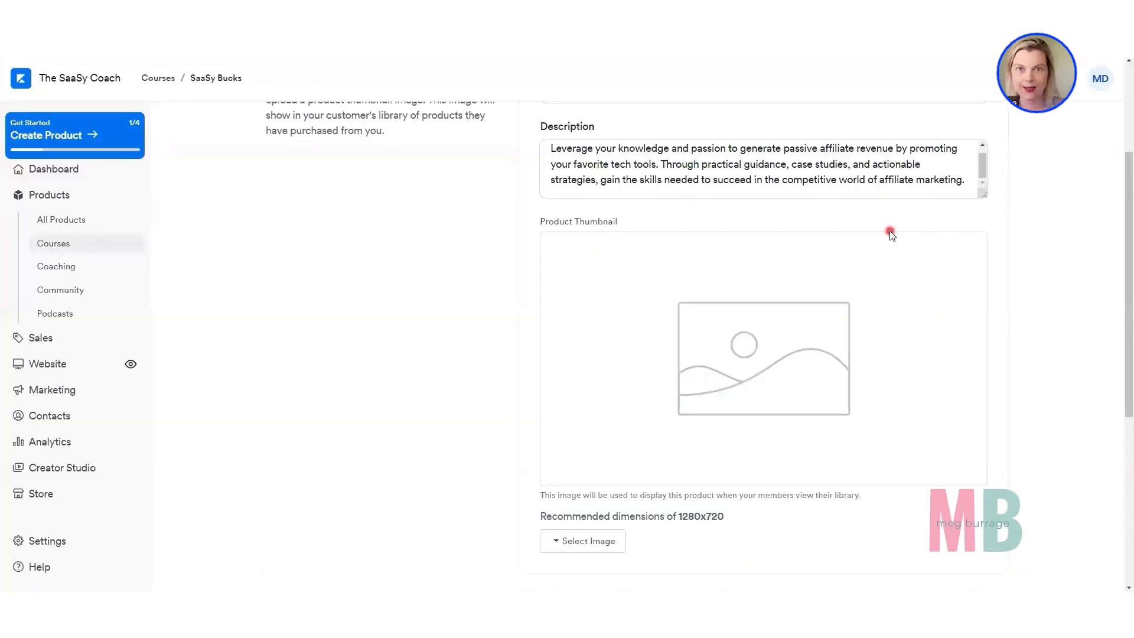
scroll(891, 235, "up", 3)
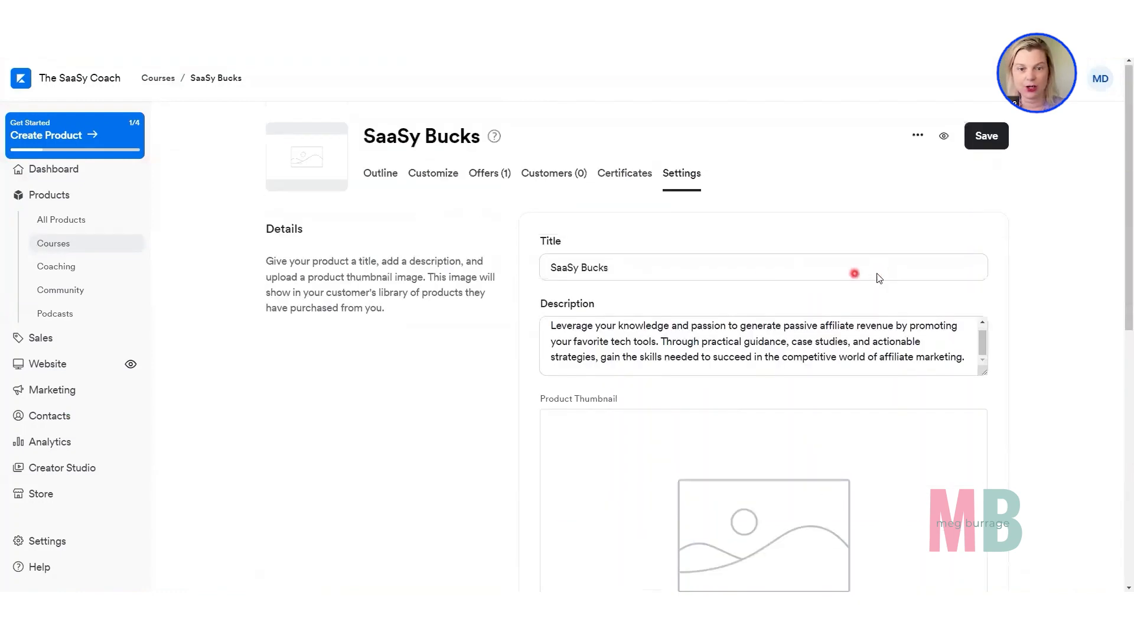
left_click(383, 177)
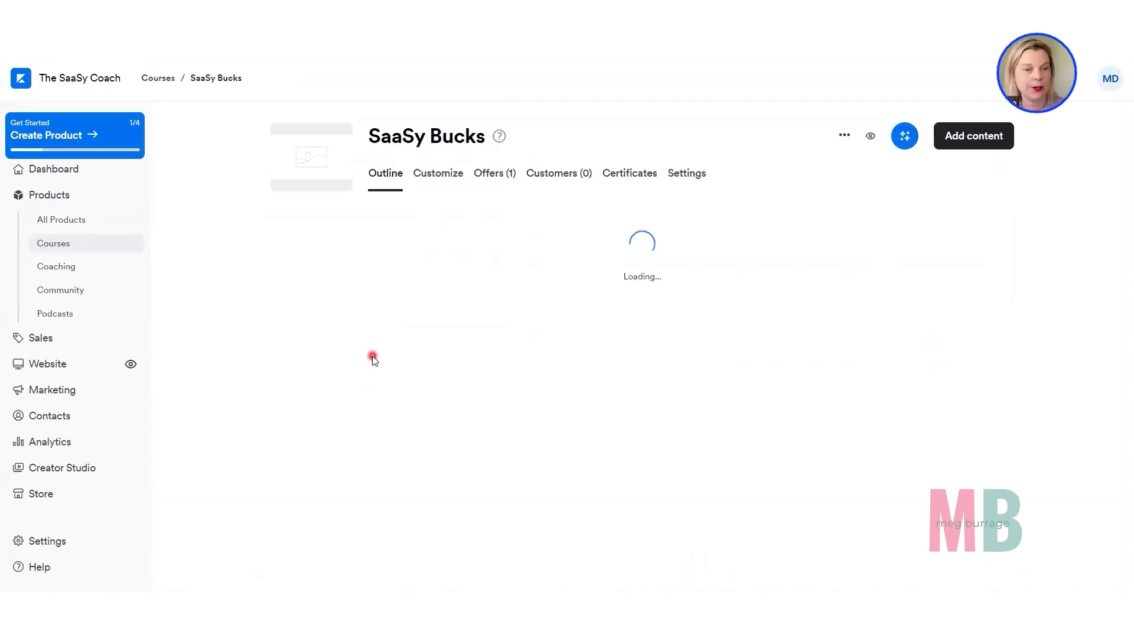
scroll(374, 357, "down", 3)
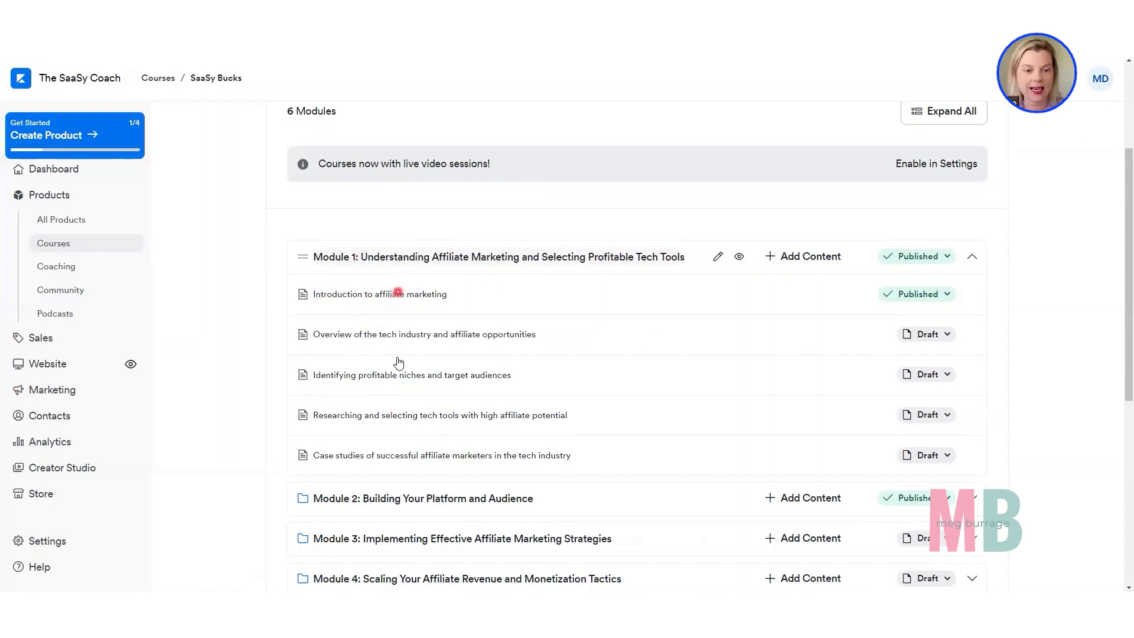
left_click(371, 291)
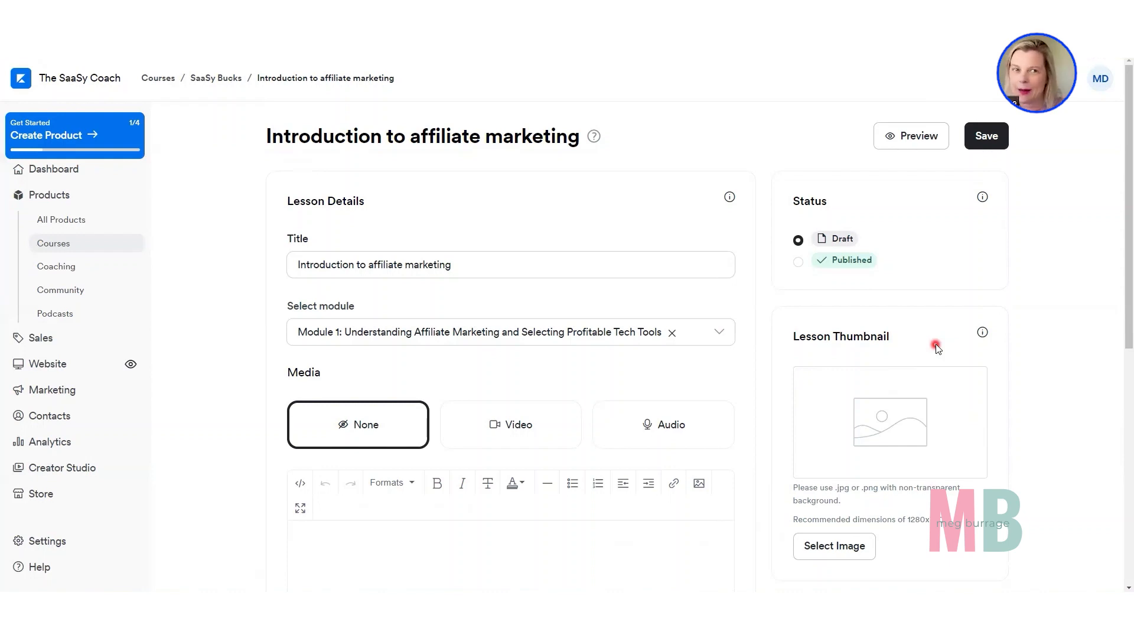
Enter "Text here" as the lesson's body text and start a new line below it.
scroll(938, 349, "down", 1)
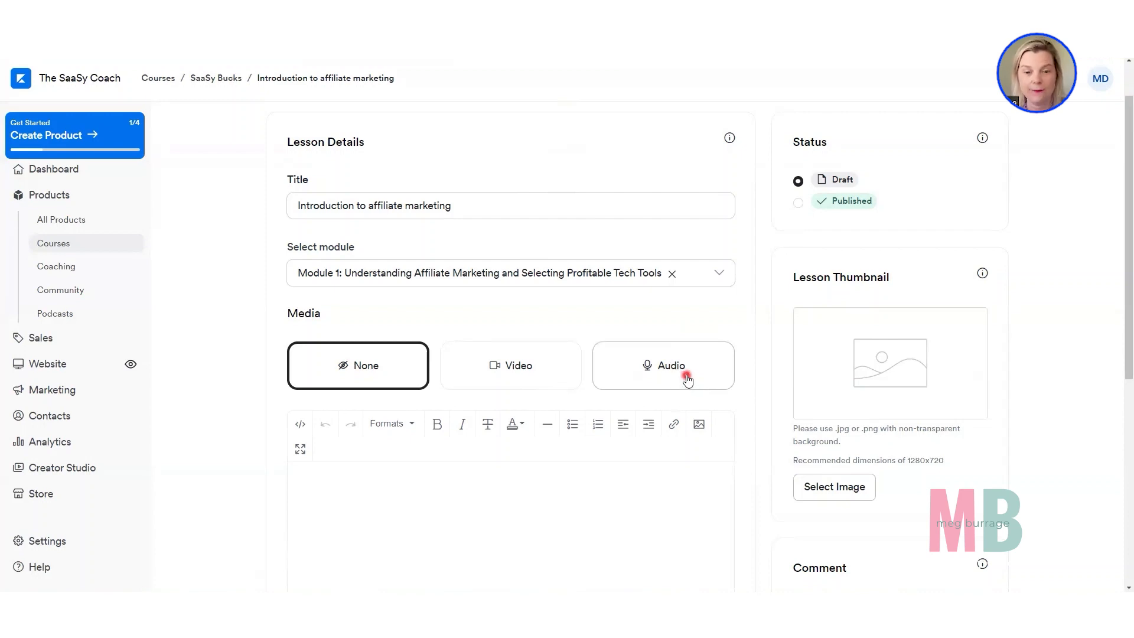
scroll(685, 377, "down", 3)
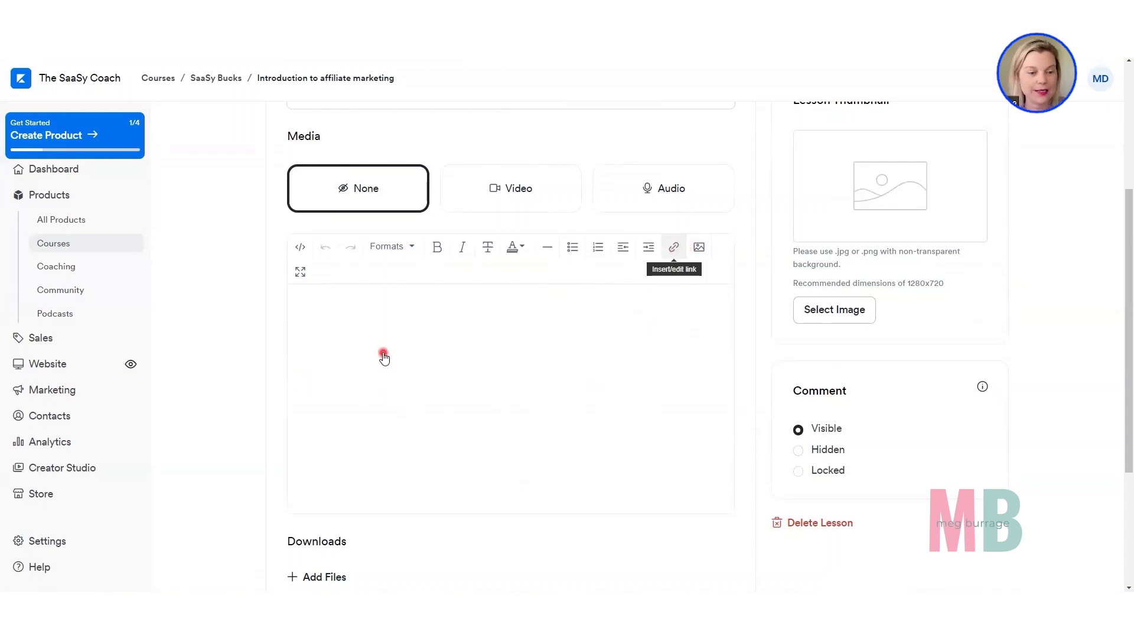
left_click(317, 331)
type("T")
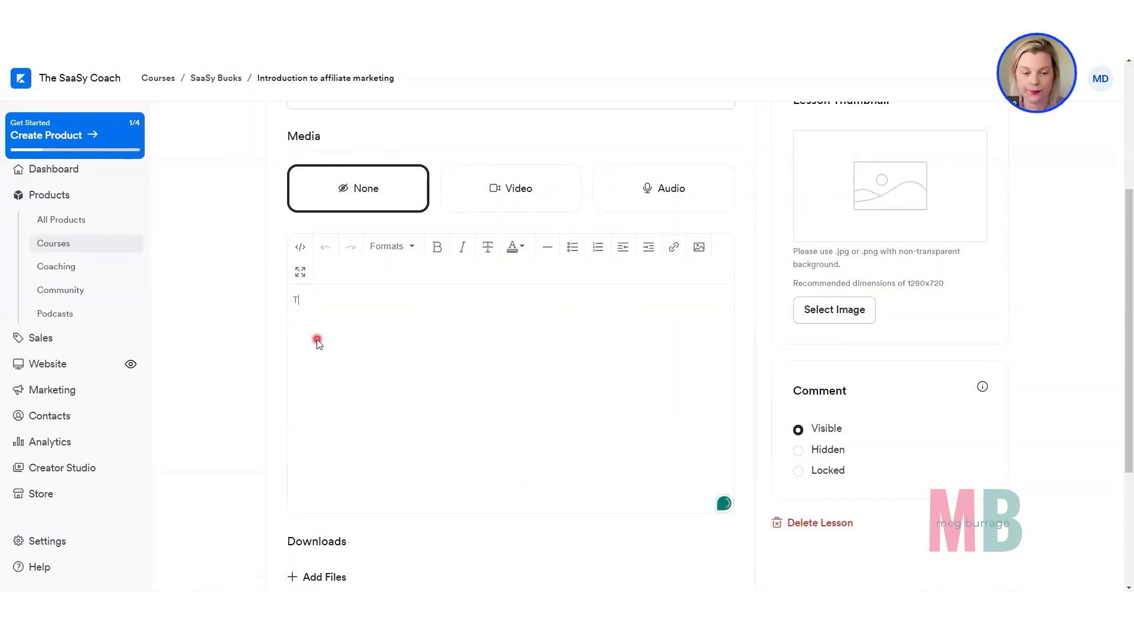
type("ext he")
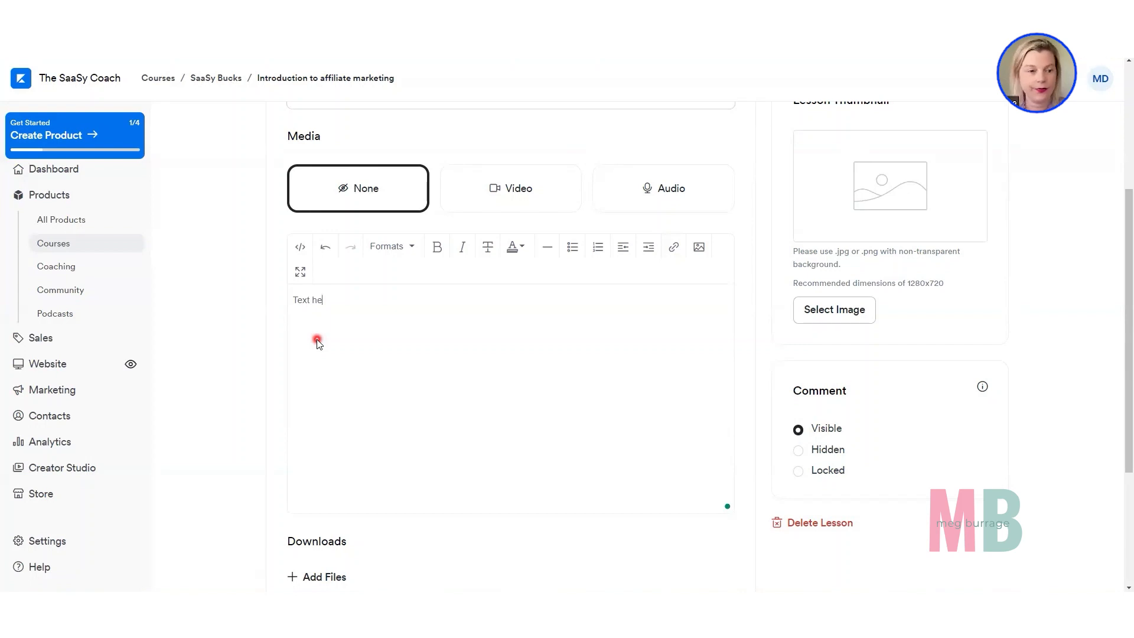
type("re")
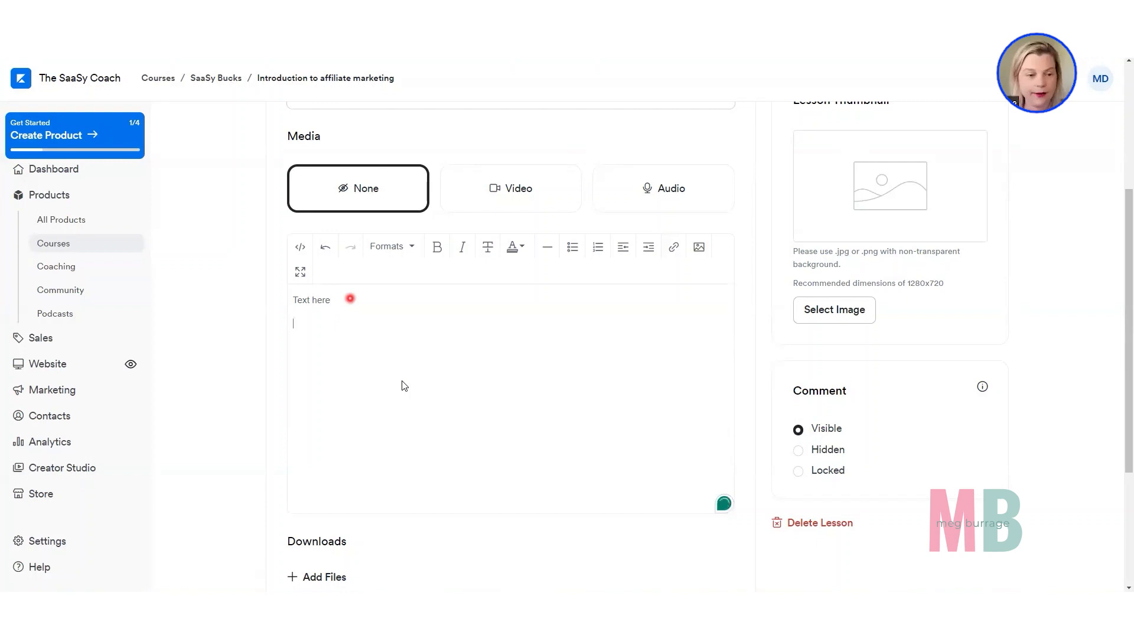
left_click(699, 248)
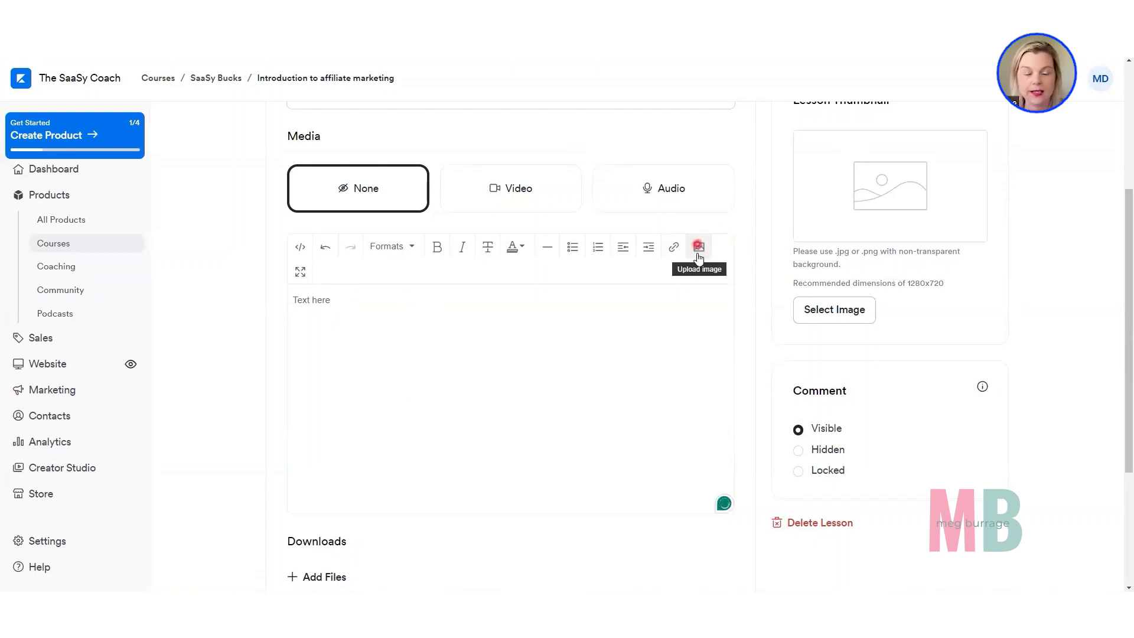
left_click(562, 410)
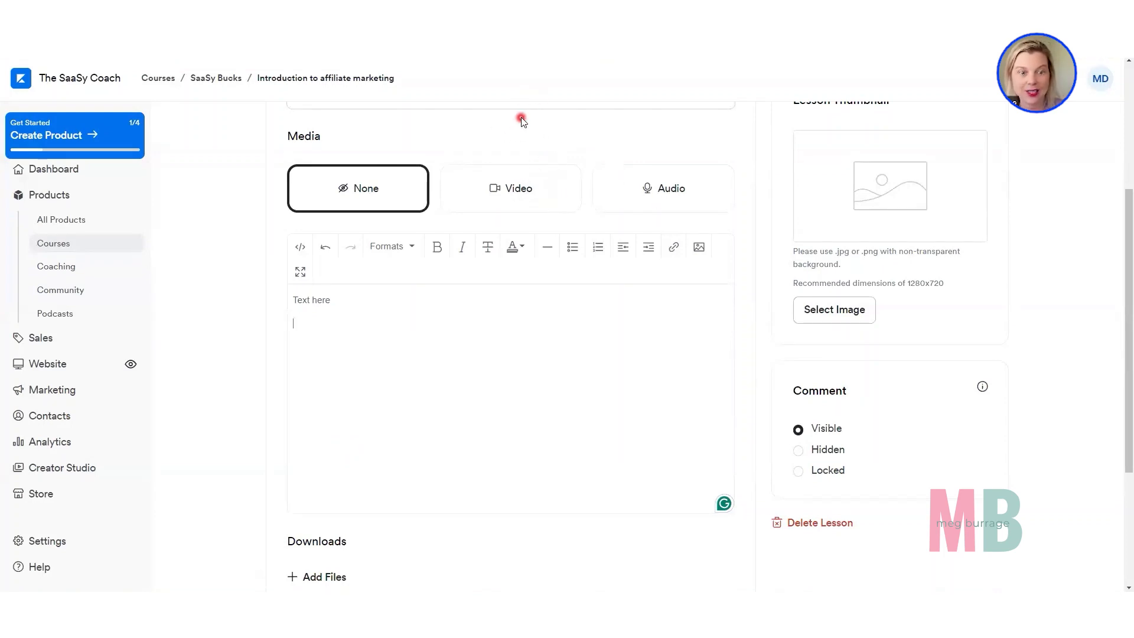
Switch to the YouTube channel and copy the embed code of "How to sell offers inside of Kajabi that aren't connected to a product".
scroll(534, 91, "up", 4)
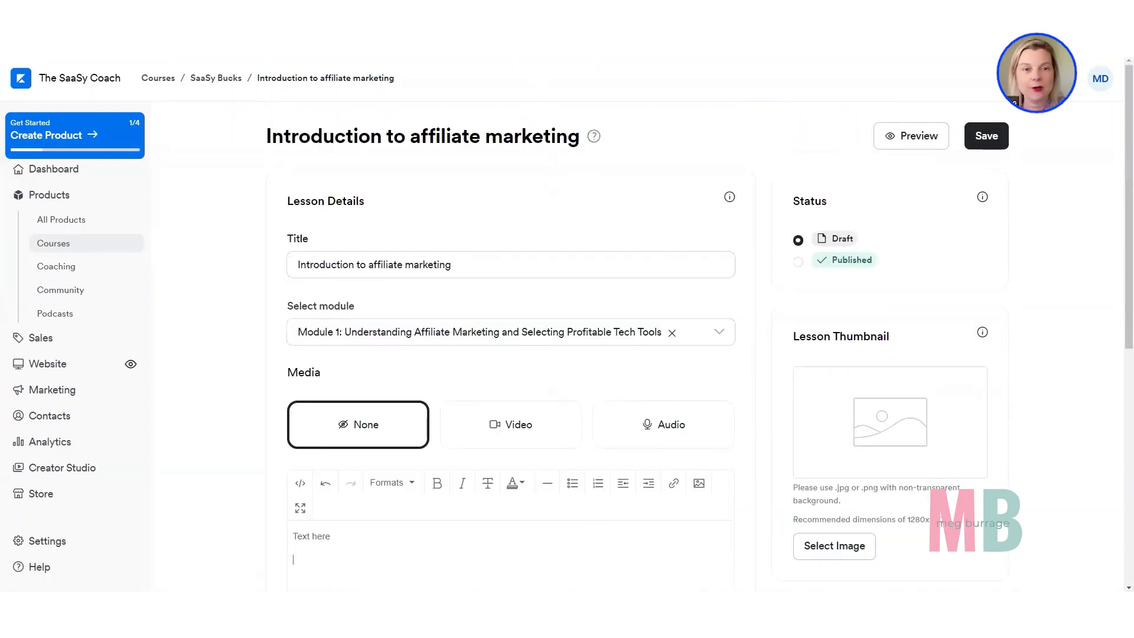
left_click(551, 9)
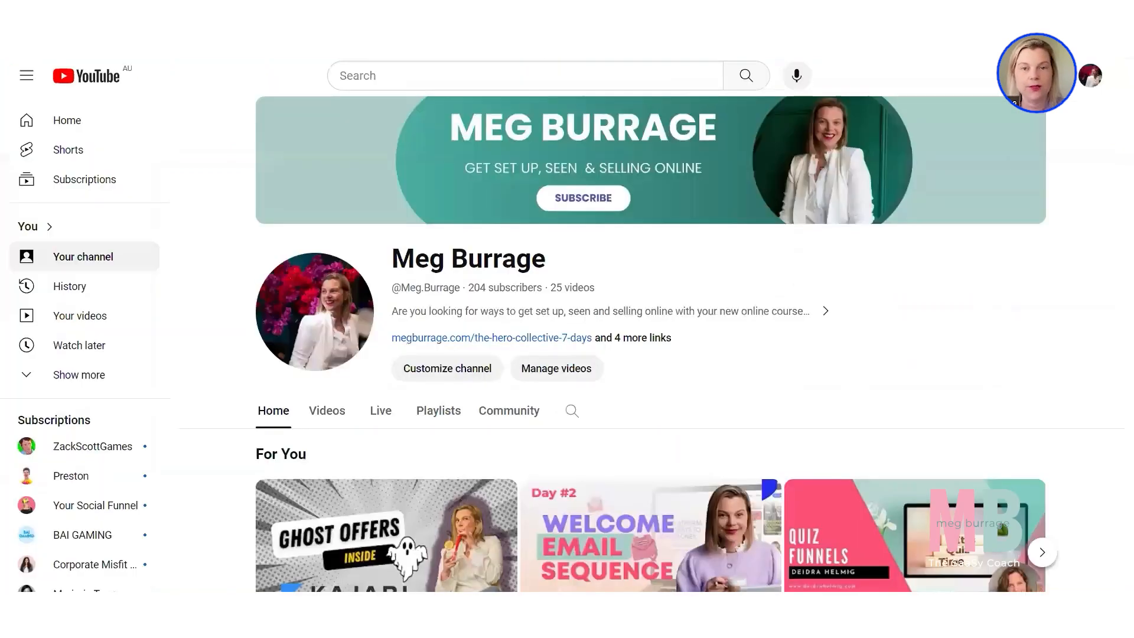
scroll(632, 391, "down", 4)
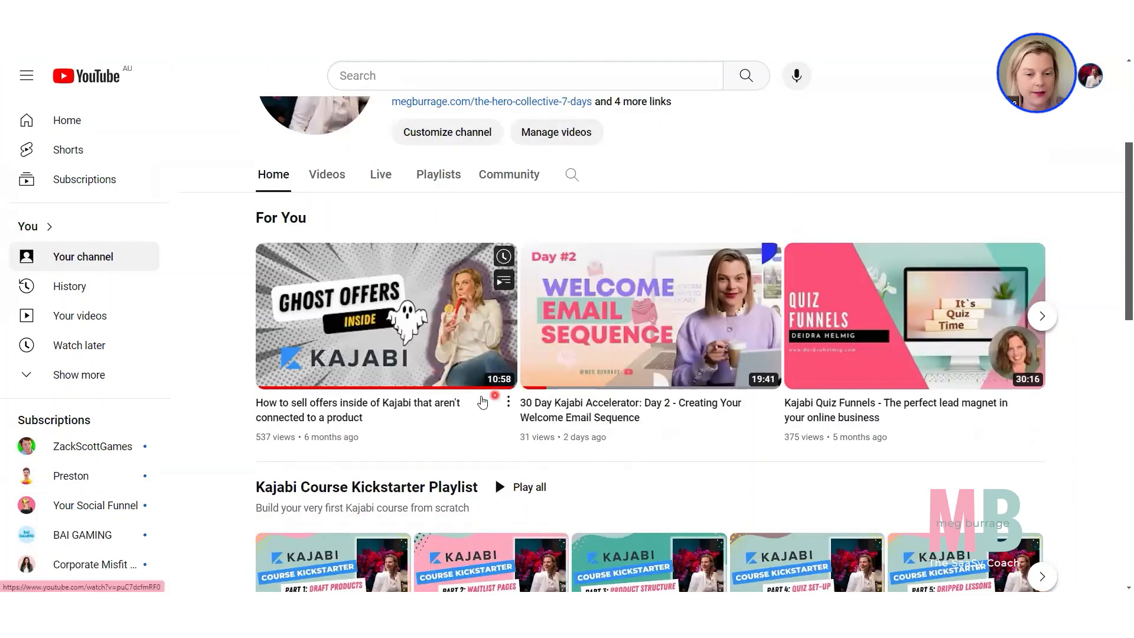
left_click(507, 407)
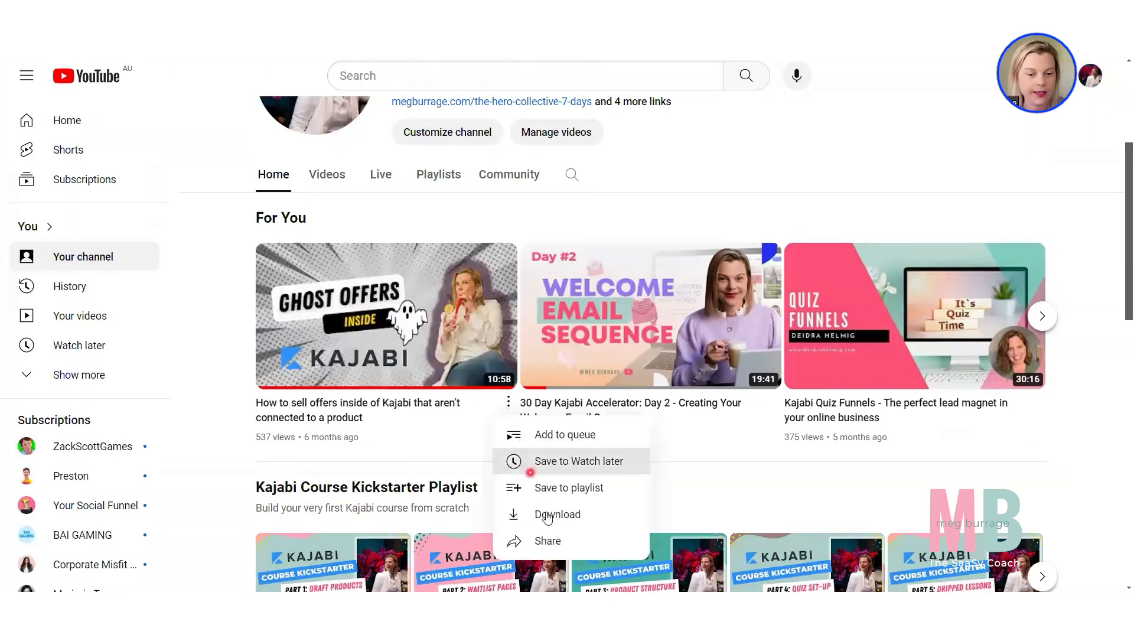
left_click(548, 541)
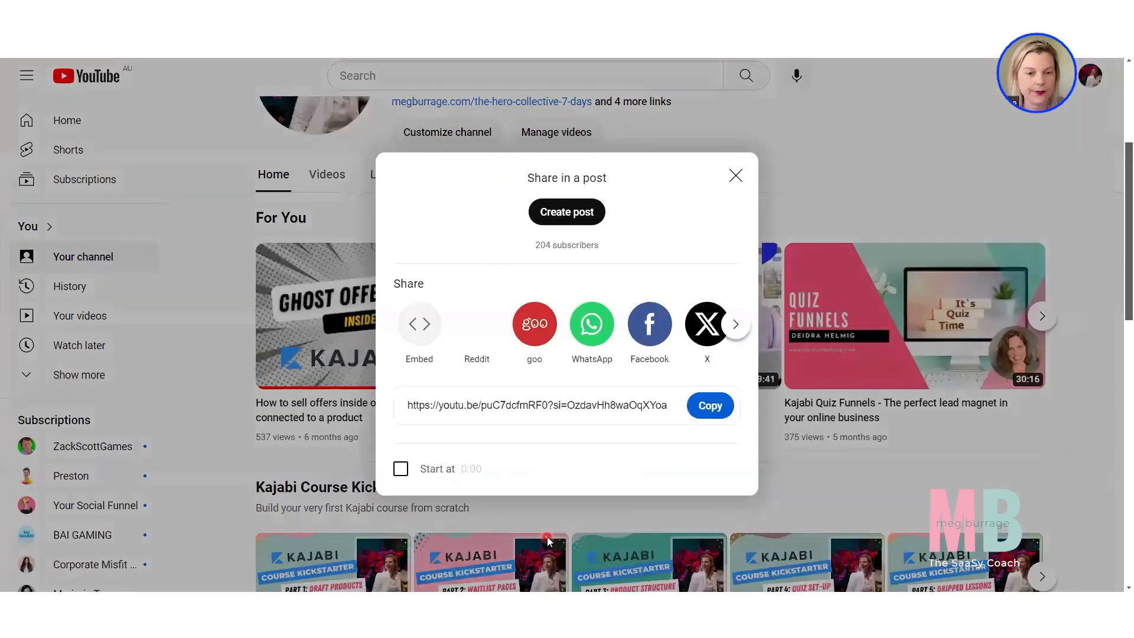
left_click(419, 326)
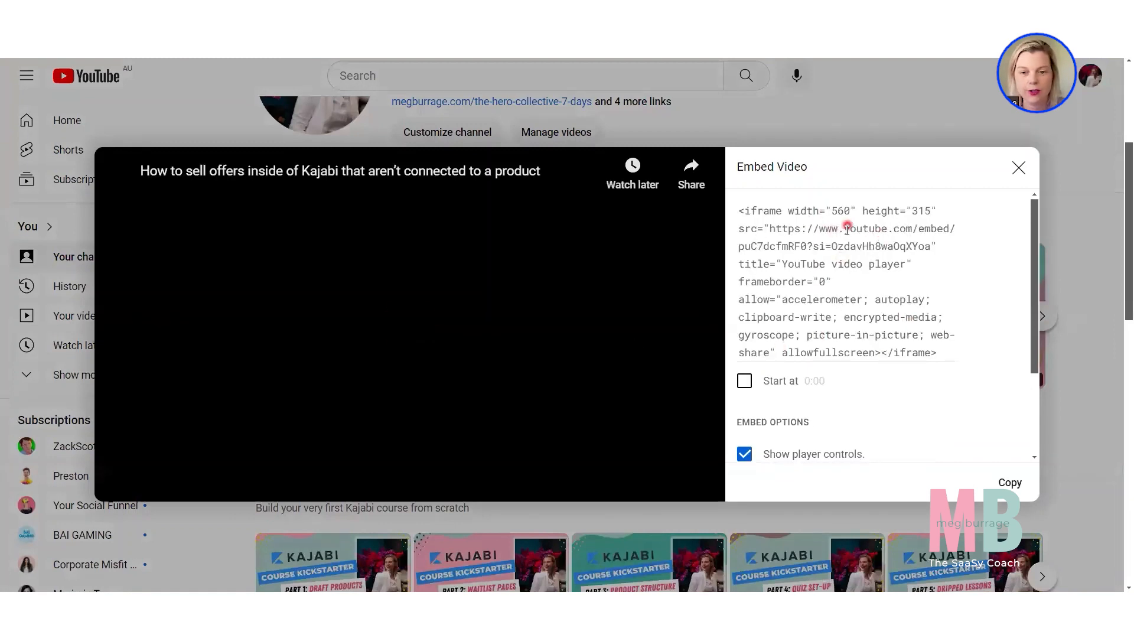
left_click(1010, 482)
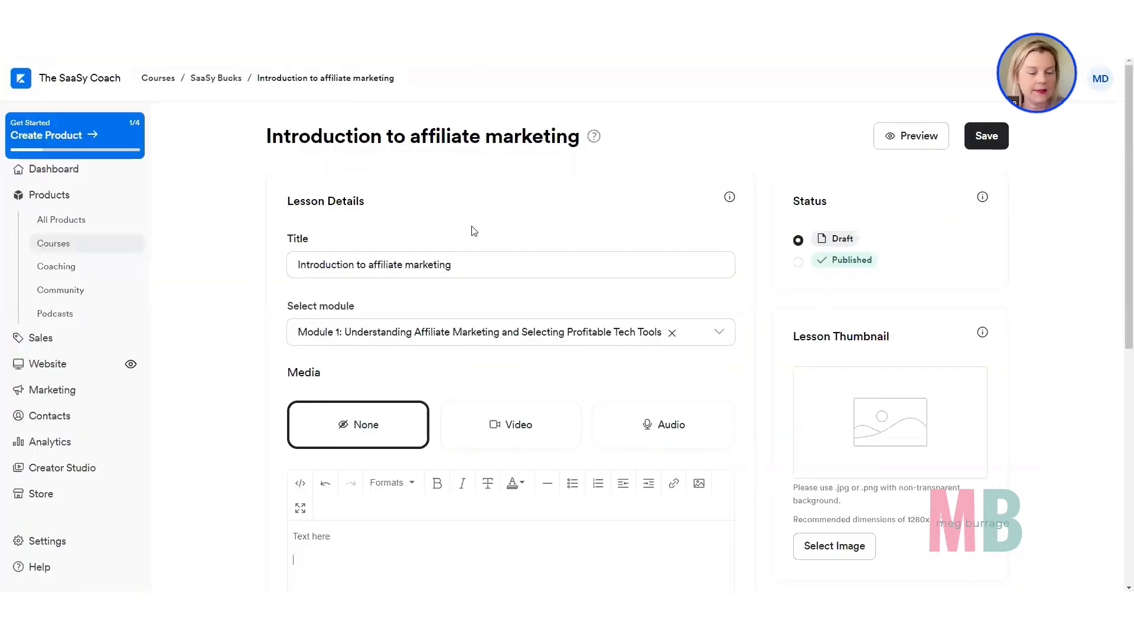
Switch back to the Kajabi lesson and paste the YouTube embed code below the text in the body's source code.
scroll(317, 329, "down", 3)
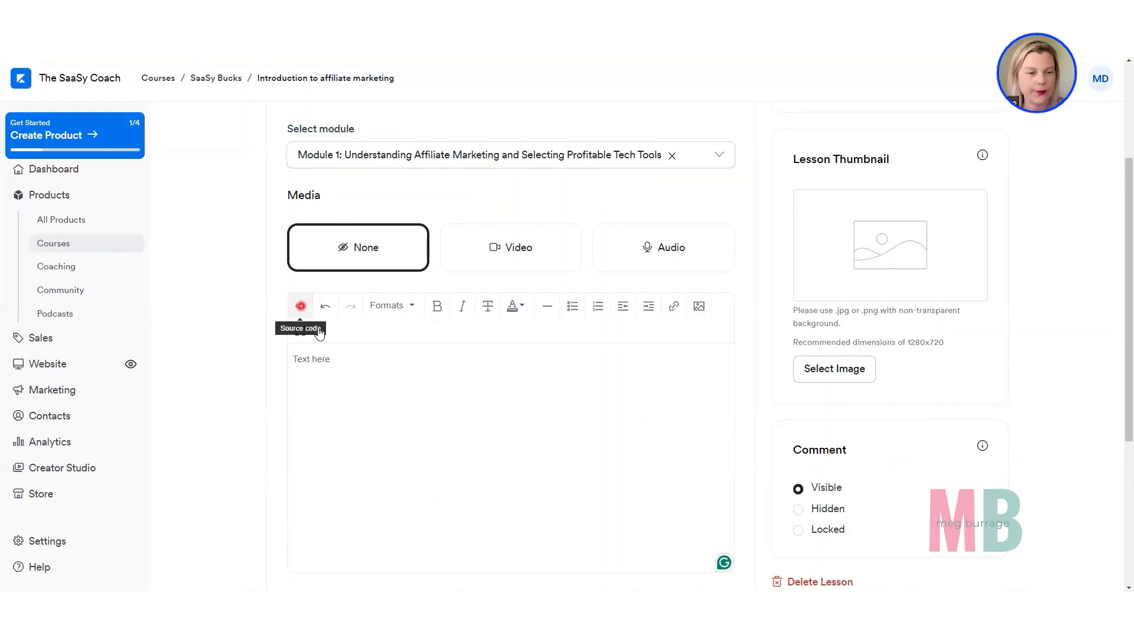
left_click(317, 329)
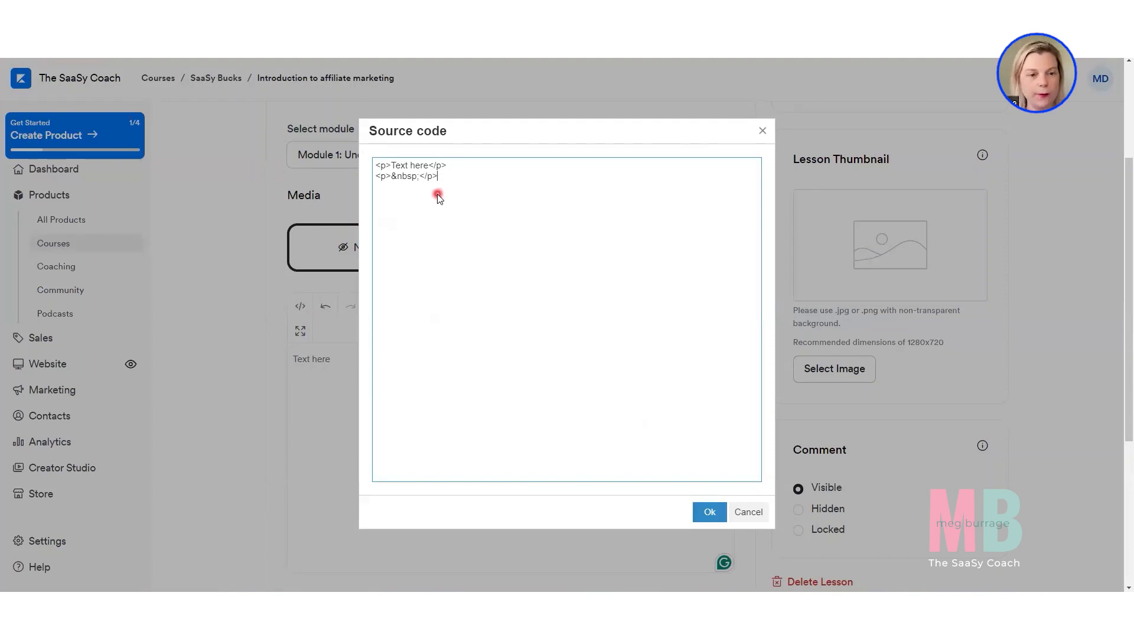
left_click(426, 180)
key("ctrl+v")
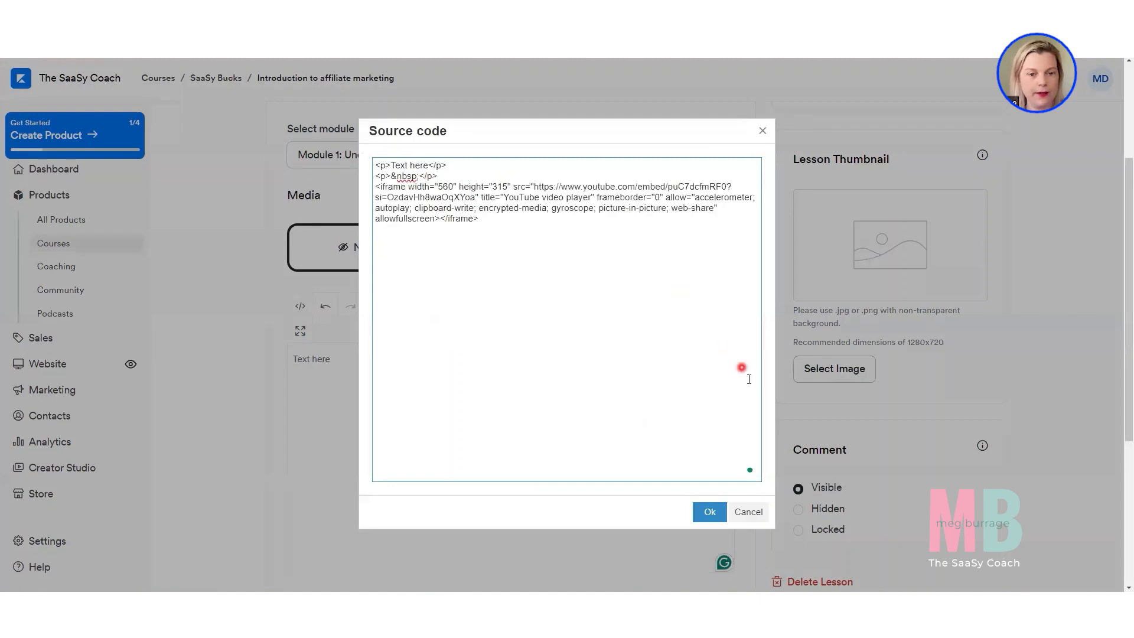
left_click(709, 513)
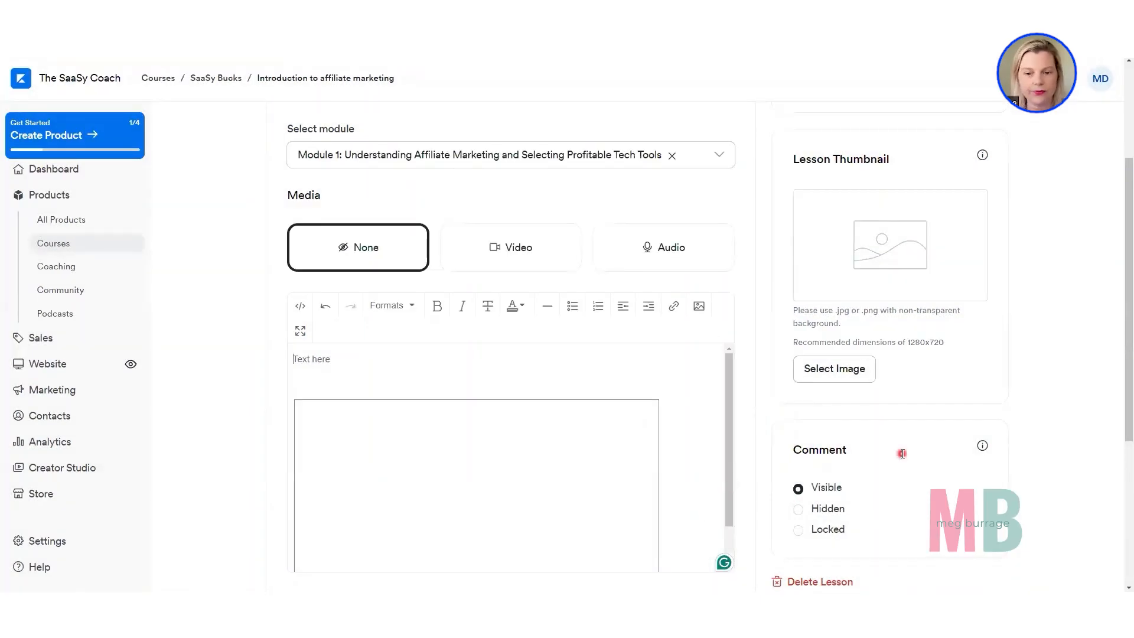
scroll(903, 454, "down", 2)
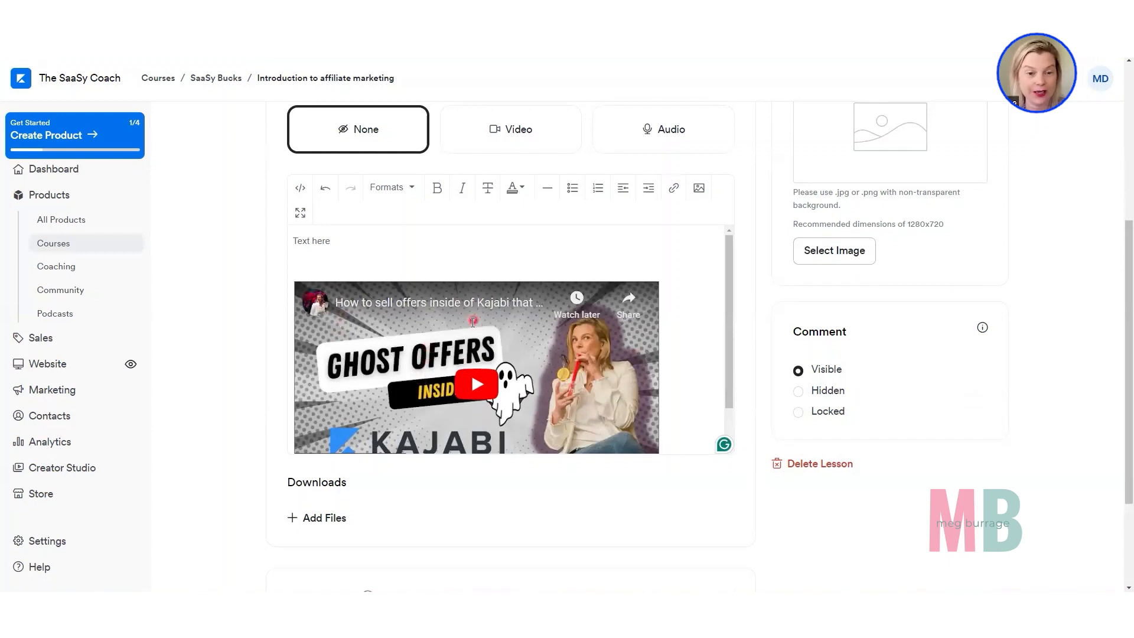
Look again at the video's embed code on YouTube and return to the lesson's body editor in Kajabi.
left_click(346, 246)
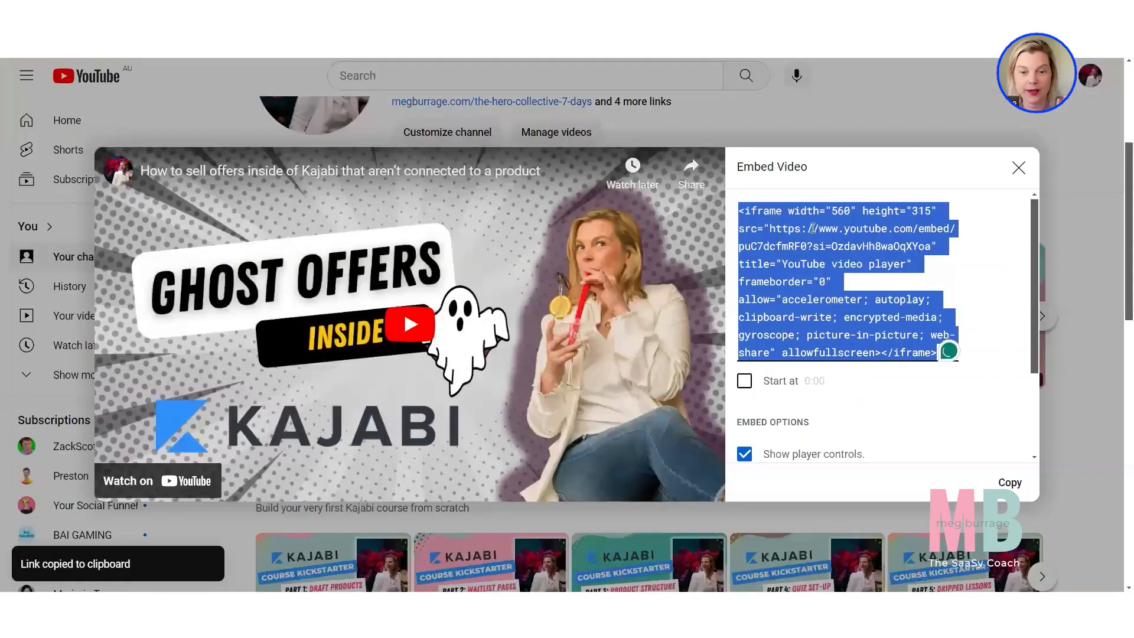
left_click(813, 228)
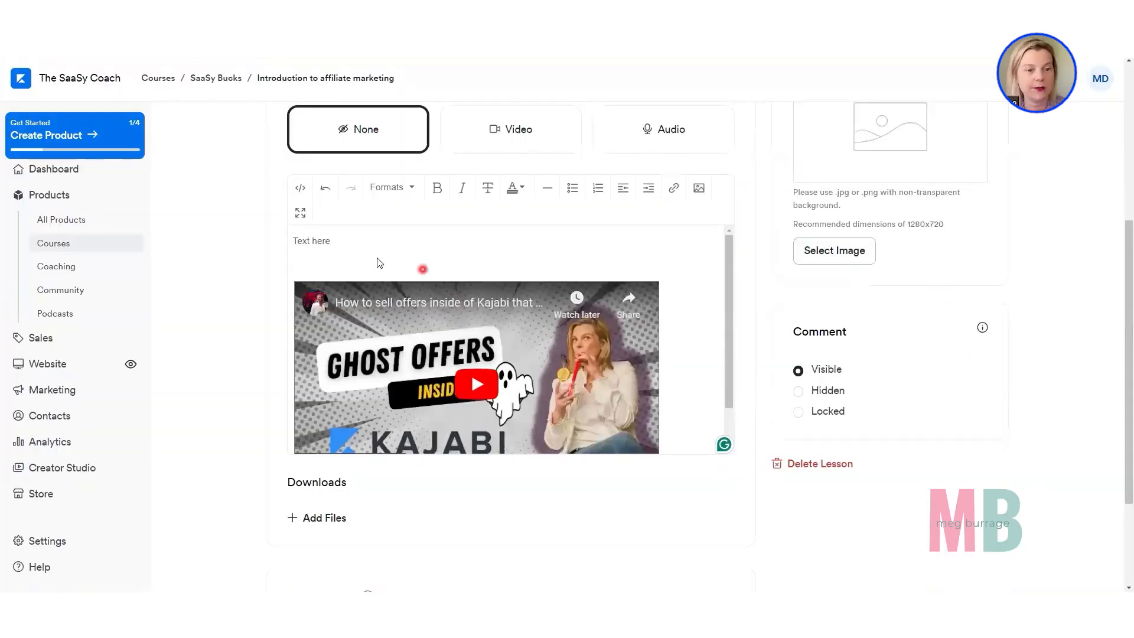
left_click(299, 189)
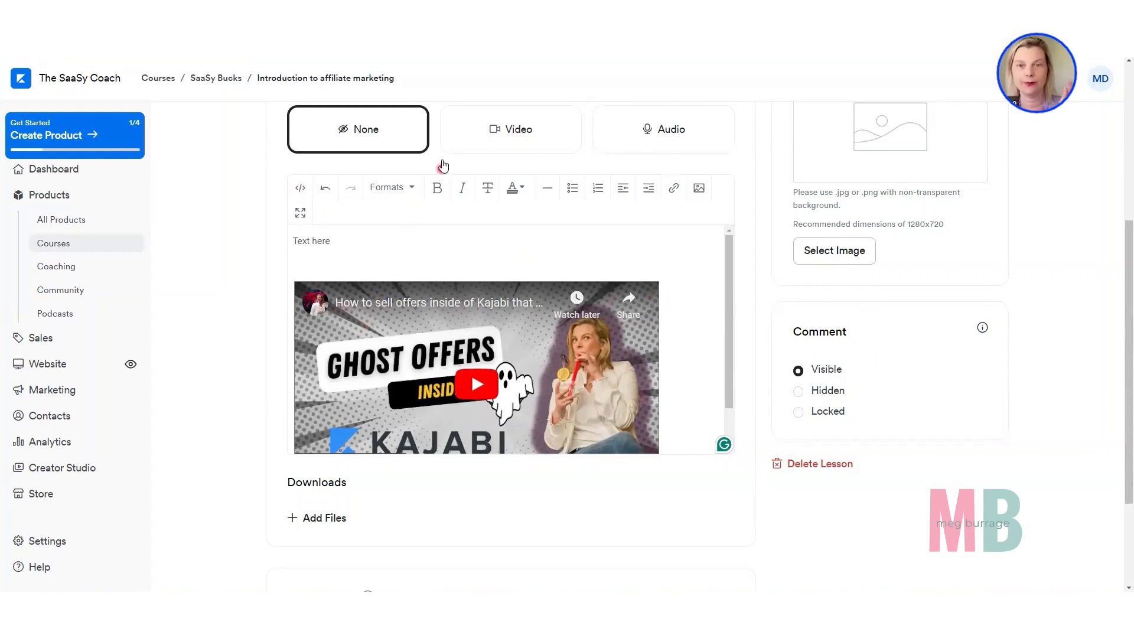
Review the embedded video and the lesson's media, thumbnail, comment, downloads and automations options.
scroll(443, 165, "up", 3)
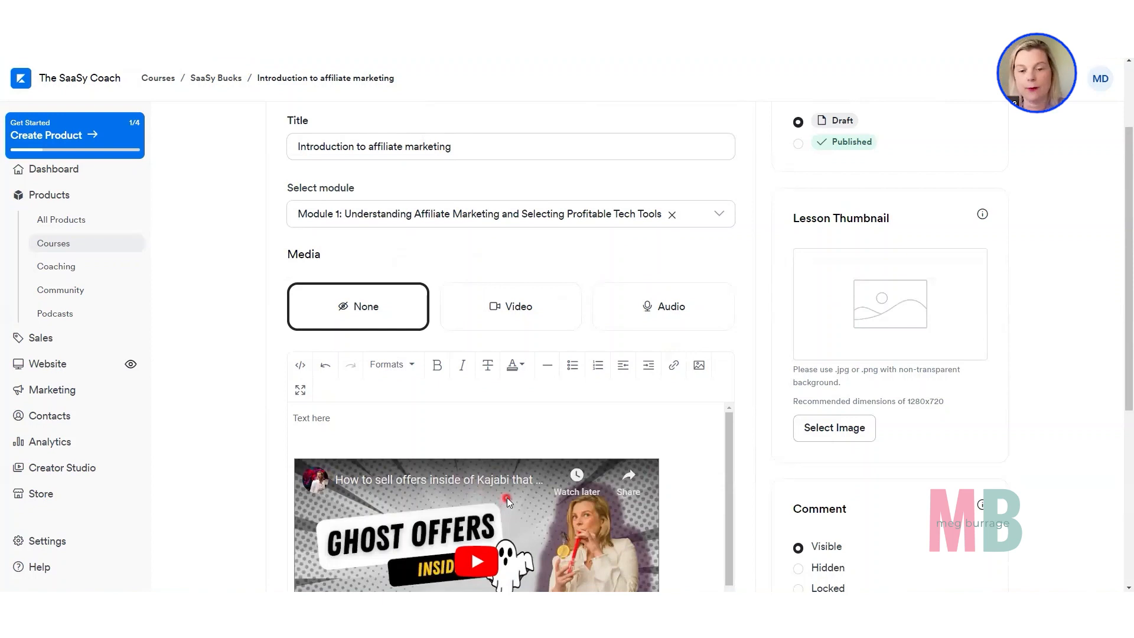
scroll(507, 502, "down", 1)
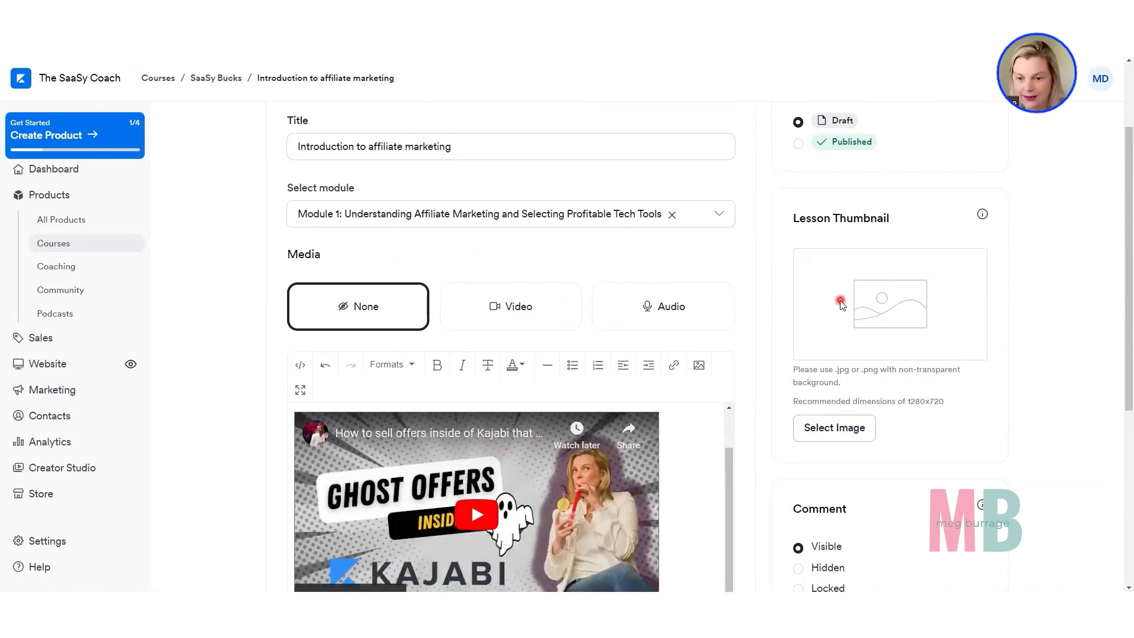
scroll(827, 304, "down", 3)
scroll(827, 308, "down", 2)
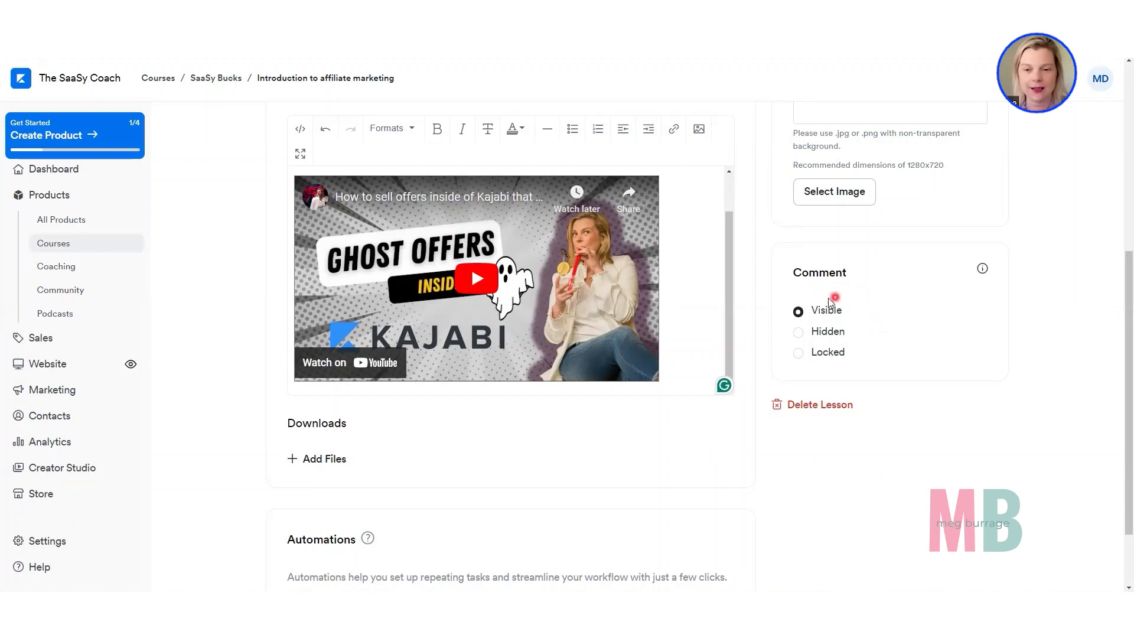
scroll(862, 353, "down", 2)
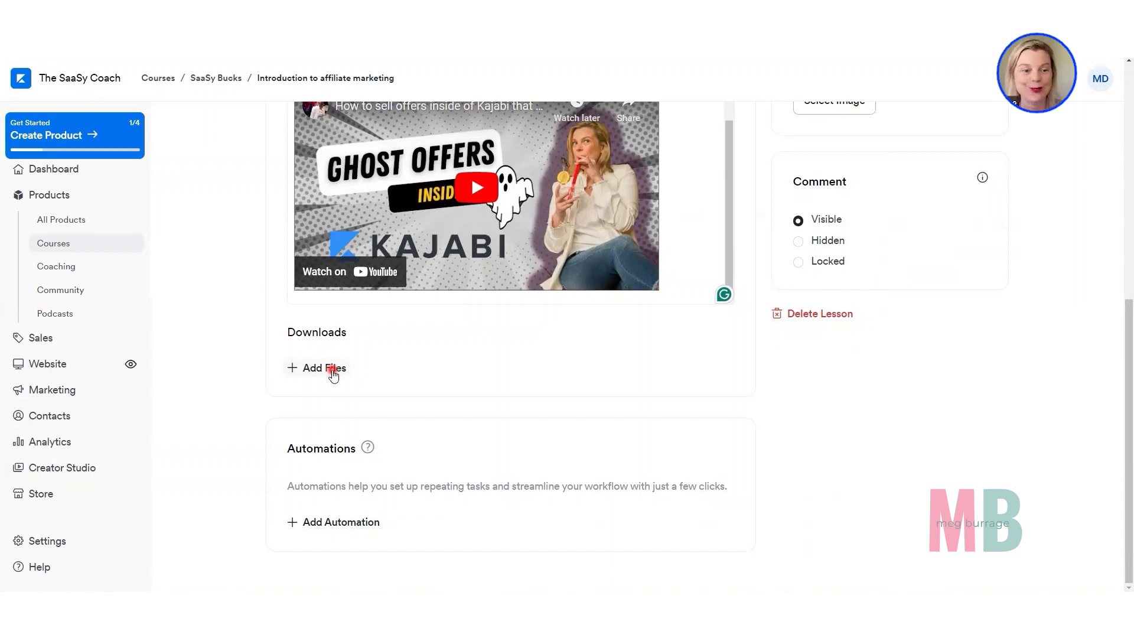
scroll(304, 372, "up", 3)
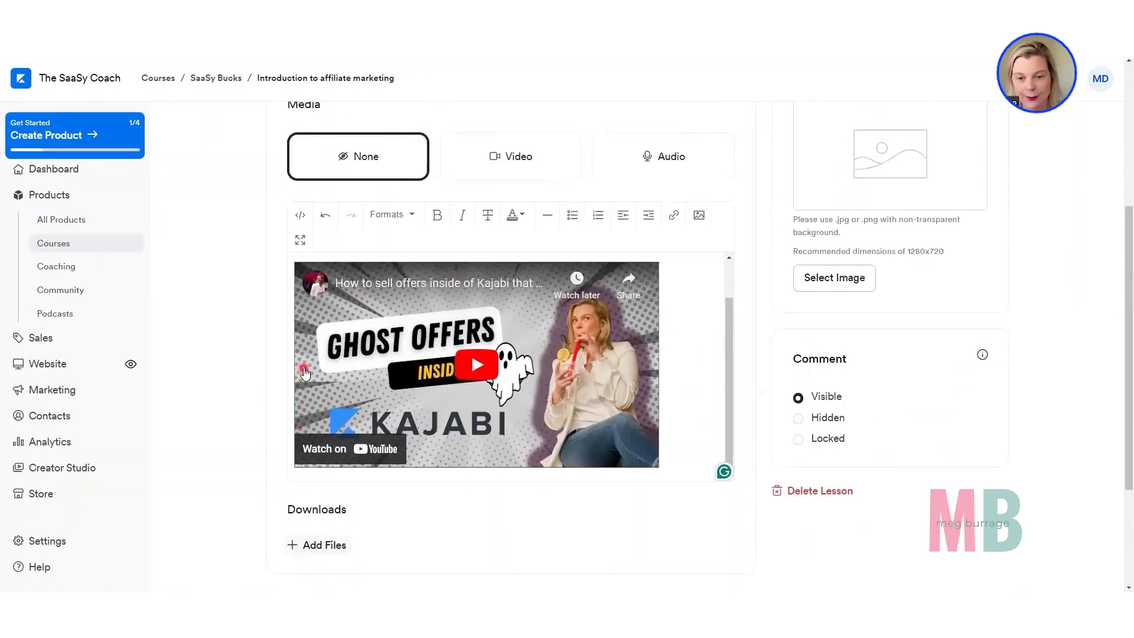
Set the status of the "Introduction to affiliate marketing" lesson to Published and save the lesson.
scroll(304, 373, "up", 5)
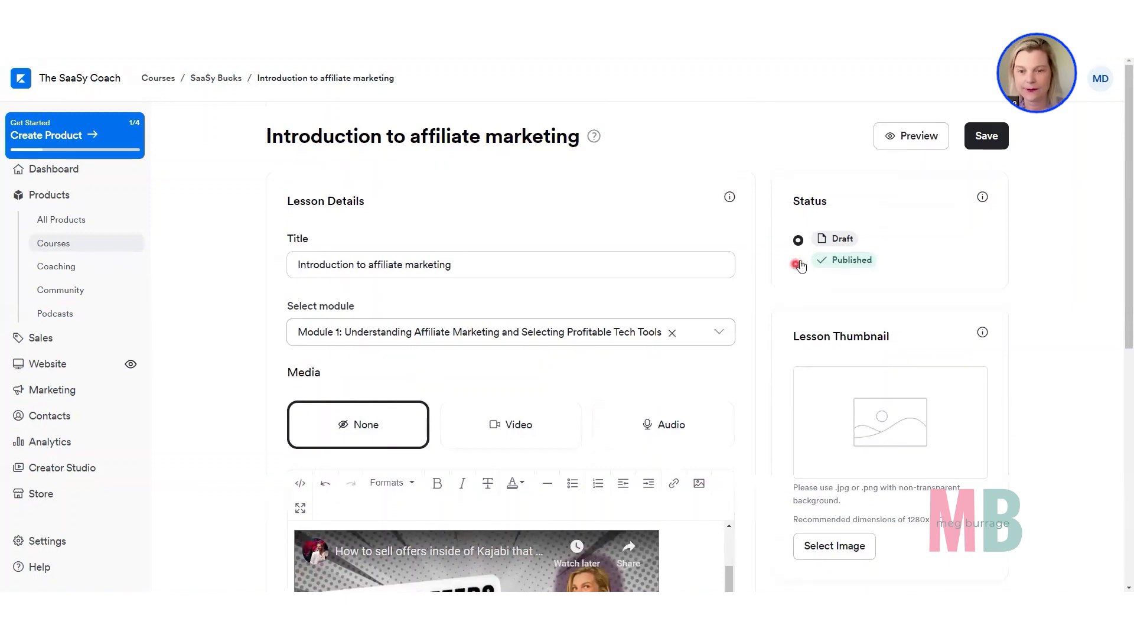
left_click(987, 137)
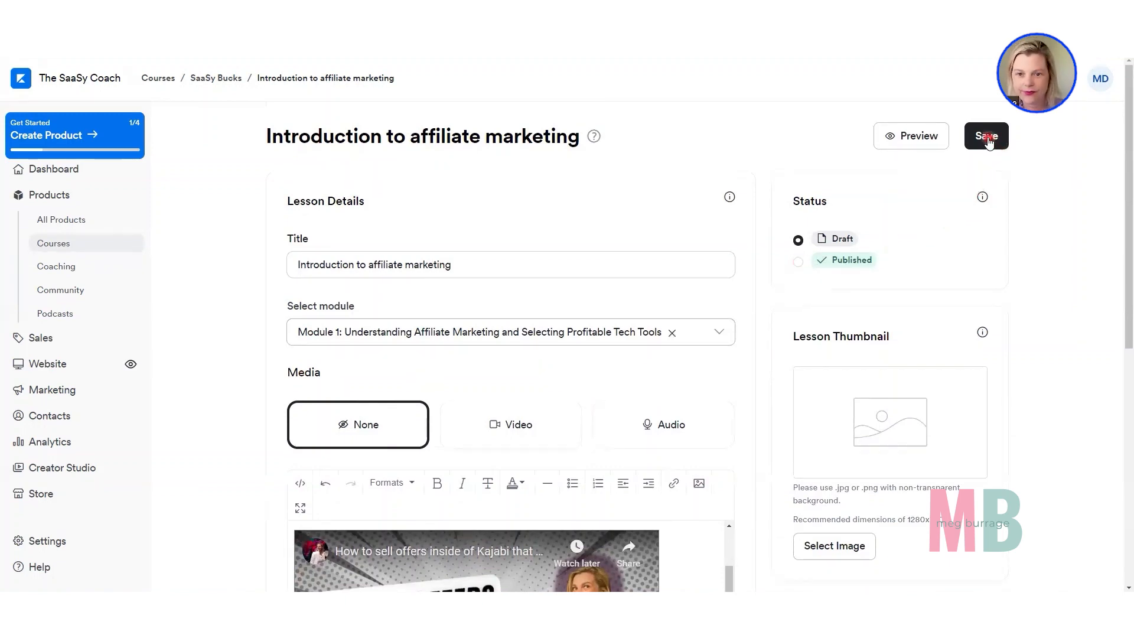
left_click(797, 263)
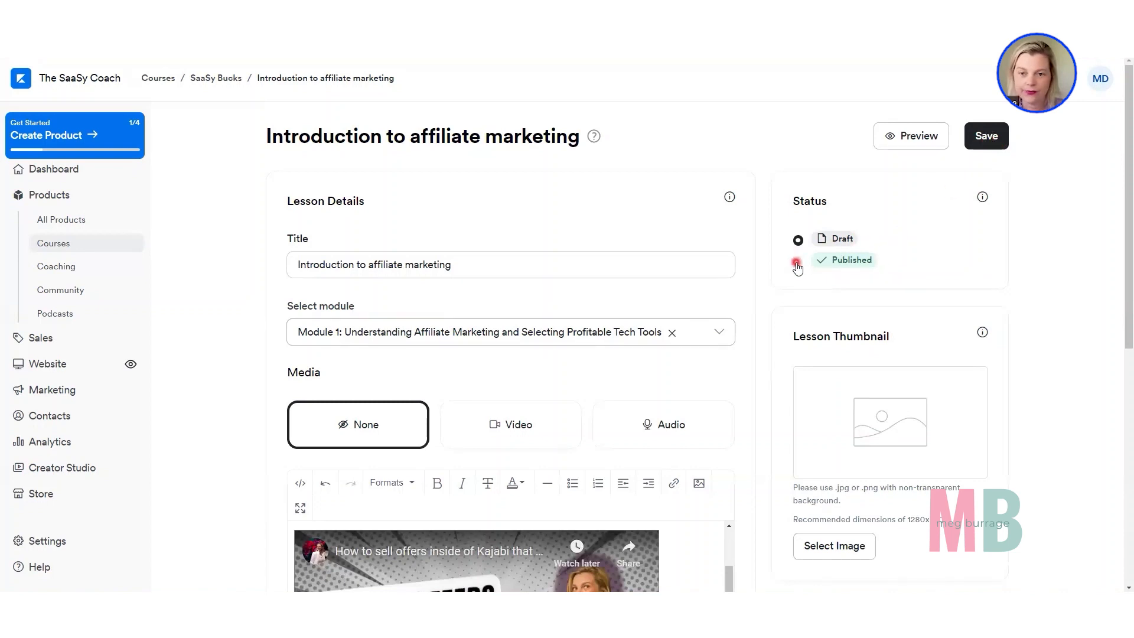
left_click(981, 136)
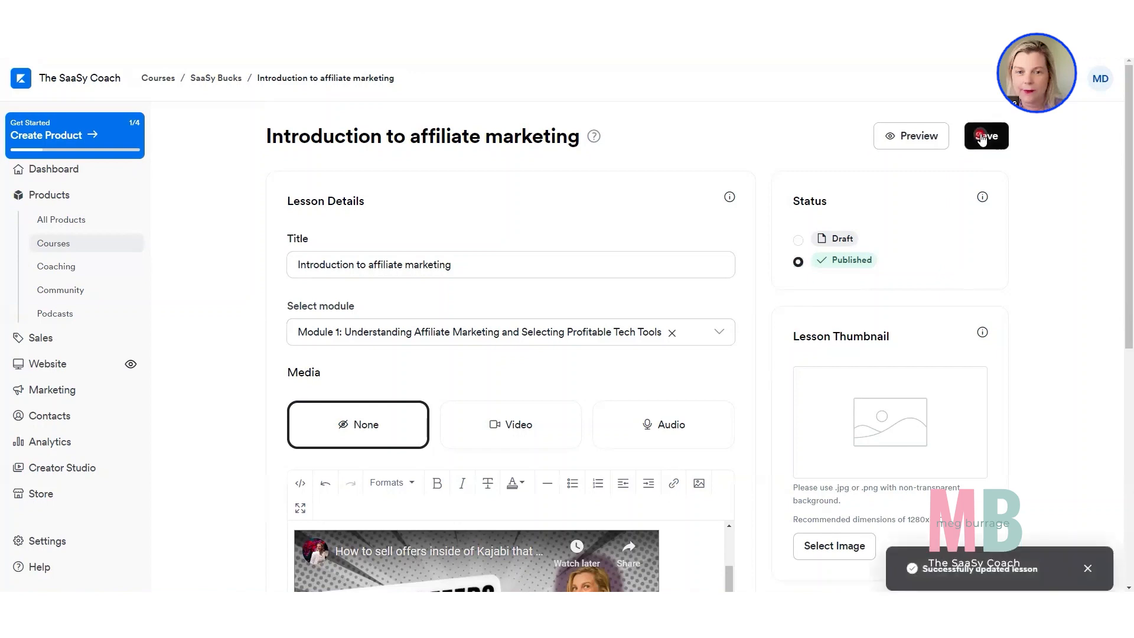
Preview the published lesson in a new browser tab and examine its text, embedded video and comments section.
left_click(918, 137)
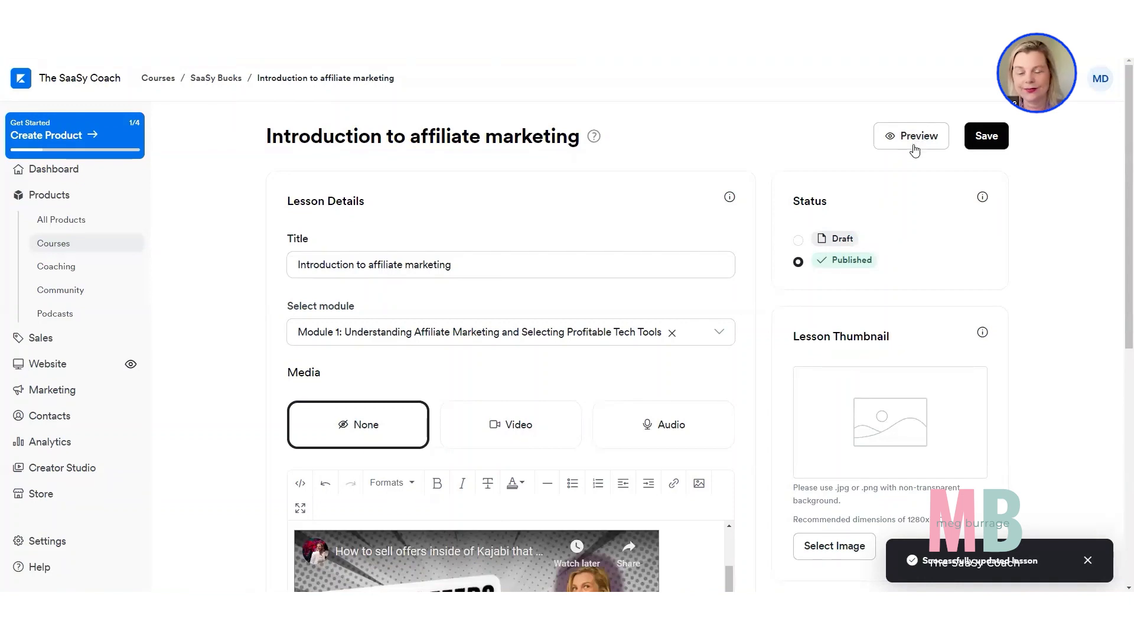
right_click(916, 145)
left_click(931, 151)
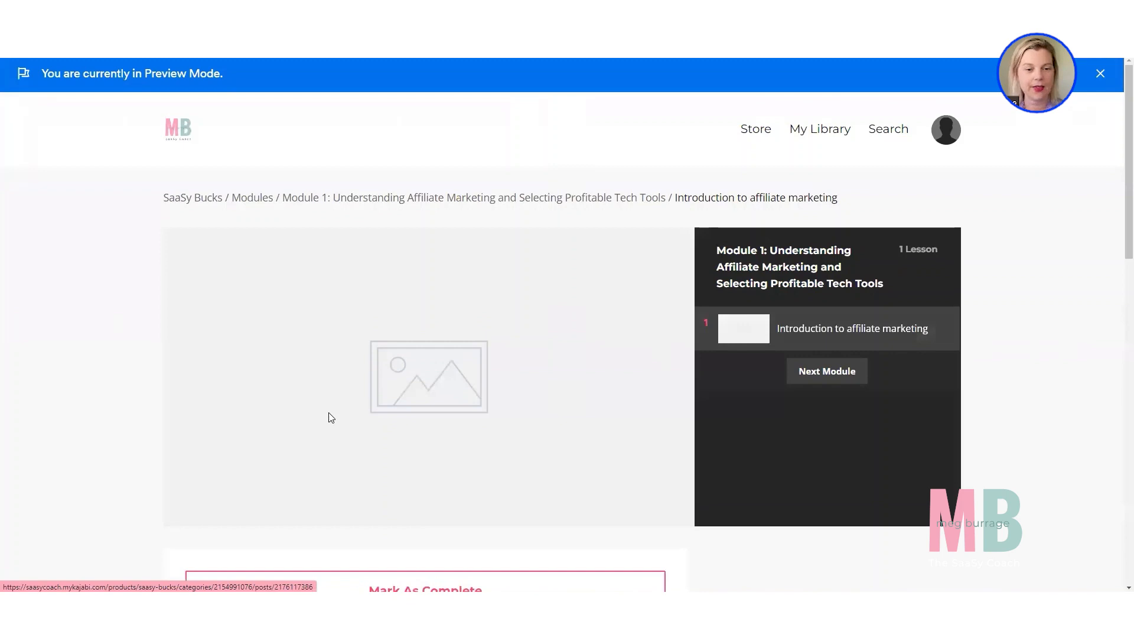
scroll(330, 413, "down", 4)
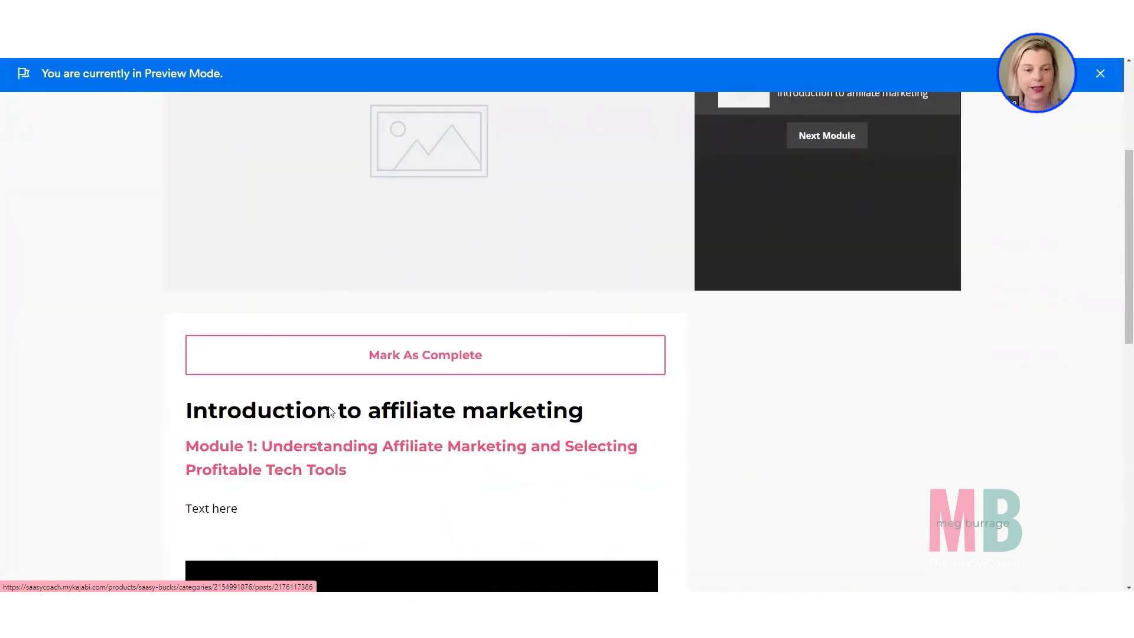
scroll(330, 413, "down", 1)
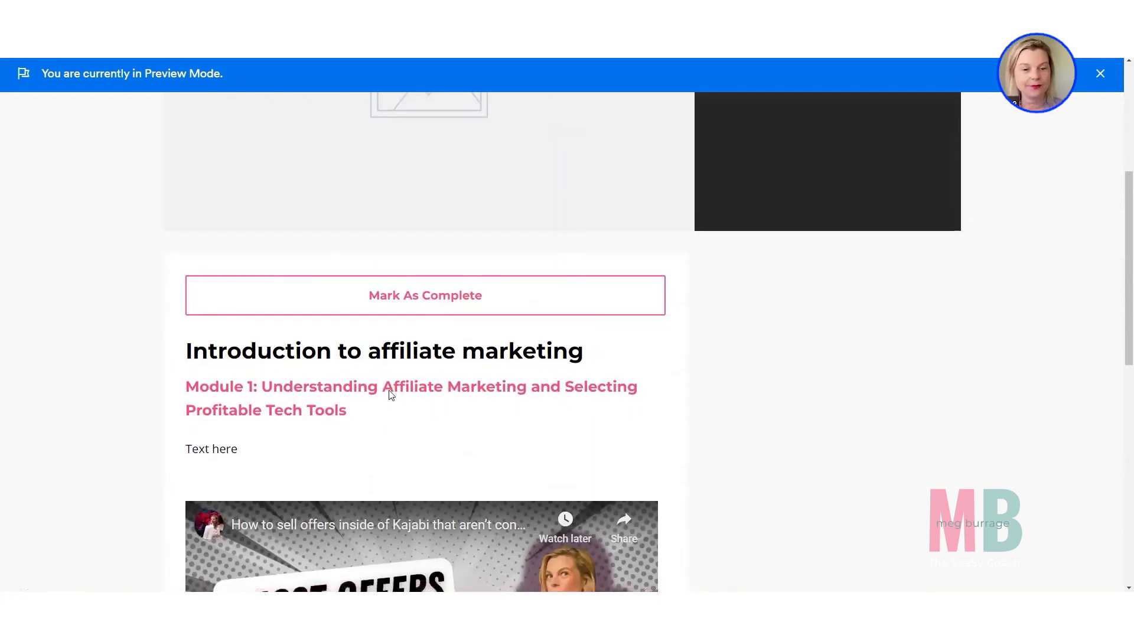
scroll(321, 377, "down", 2)
scroll(321, 377, "down", 2)
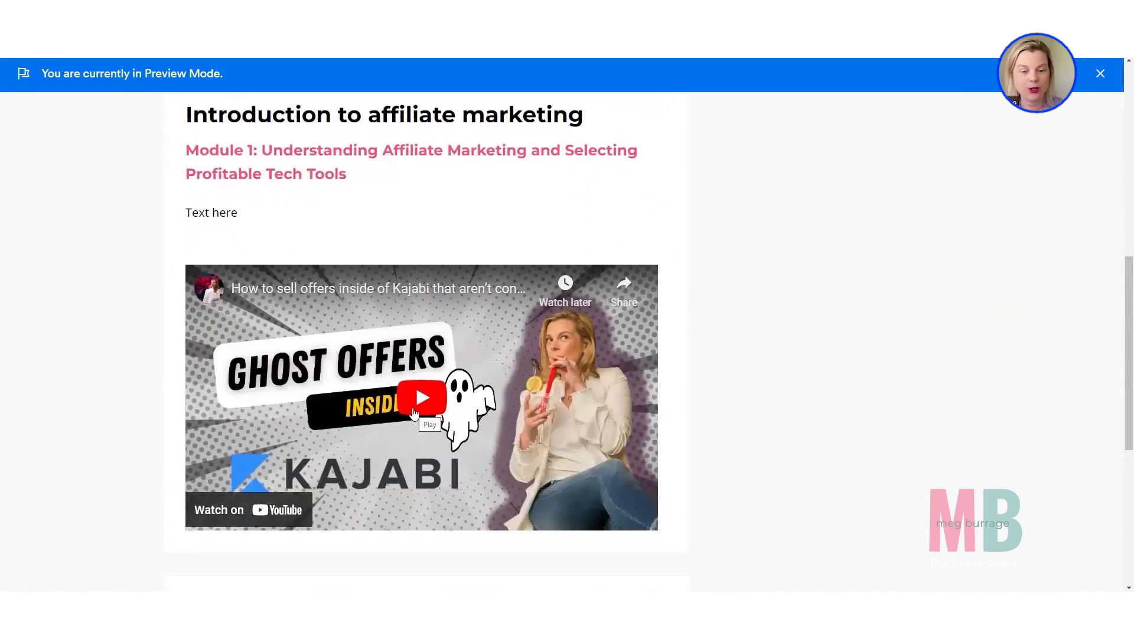
scroll(413, 413, "down", 4)
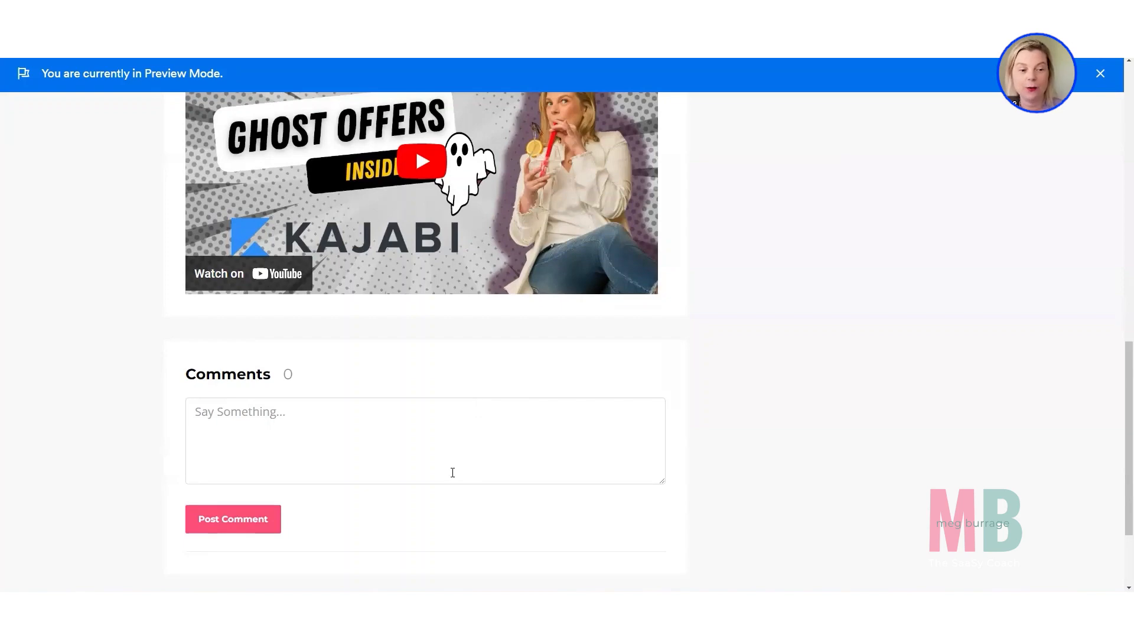
scroll(449, 472, "up", 6)
scroll(445, 471, "down", 2)
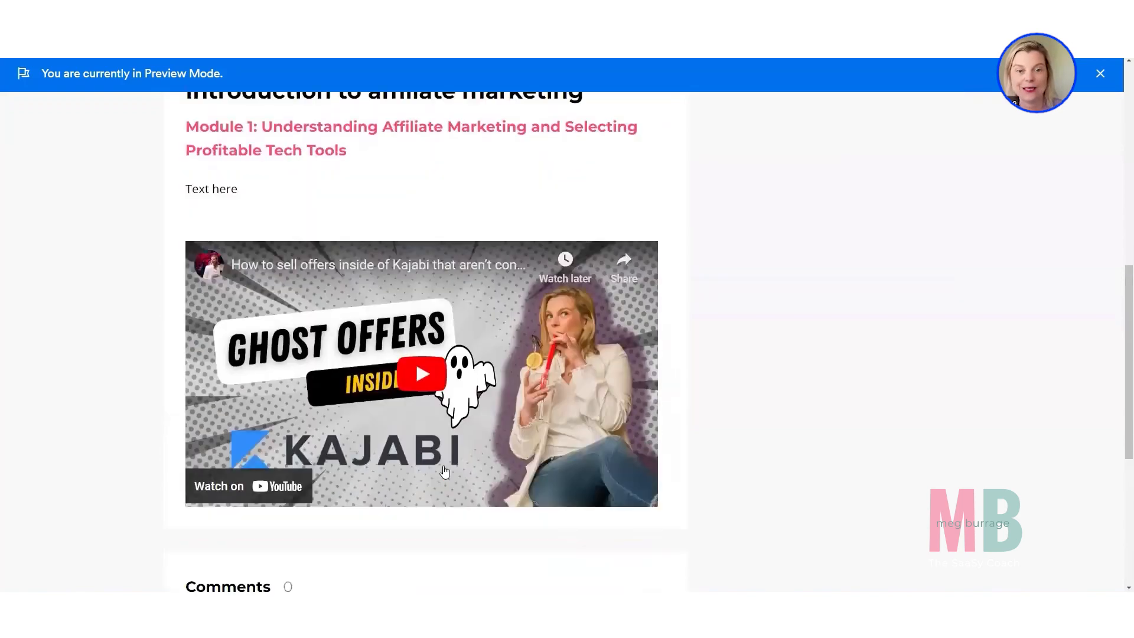
scroll(444, 470, "down", 6)
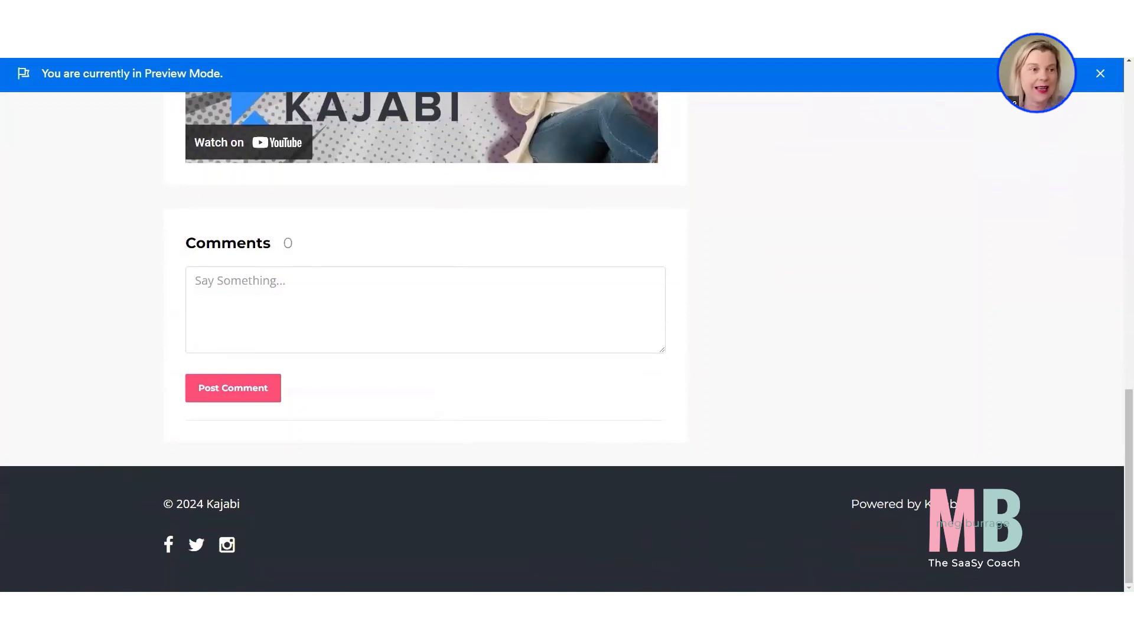
Return to the lesson editor, open the SaaSy Bucks course outline and review its modules and lesson statuses.
left_click(225, 11)
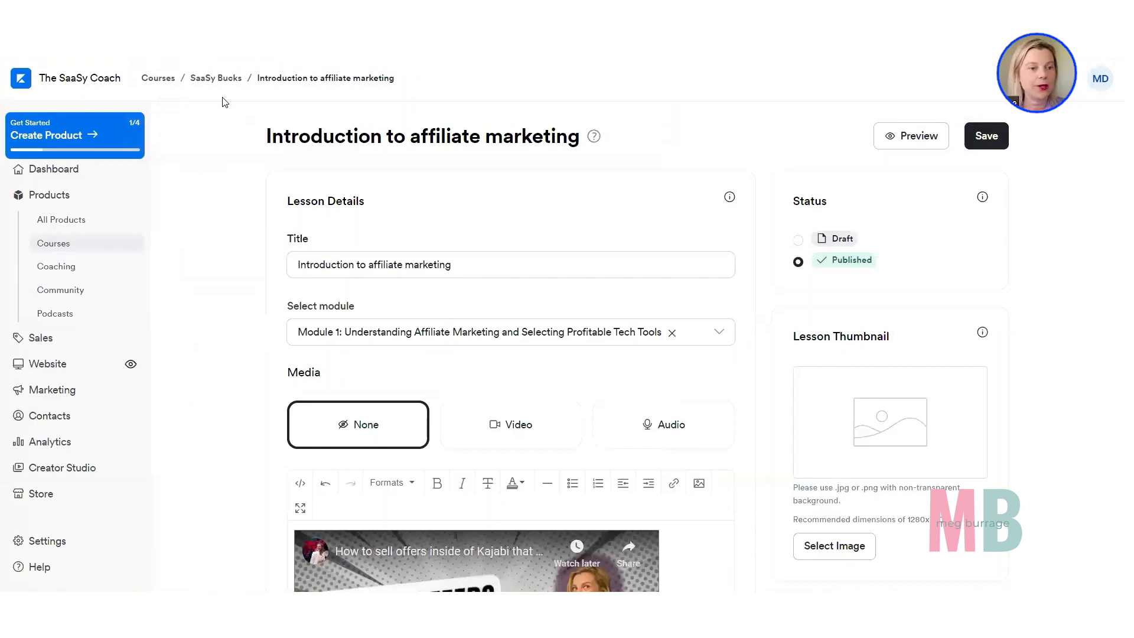
left_click(215, 78)
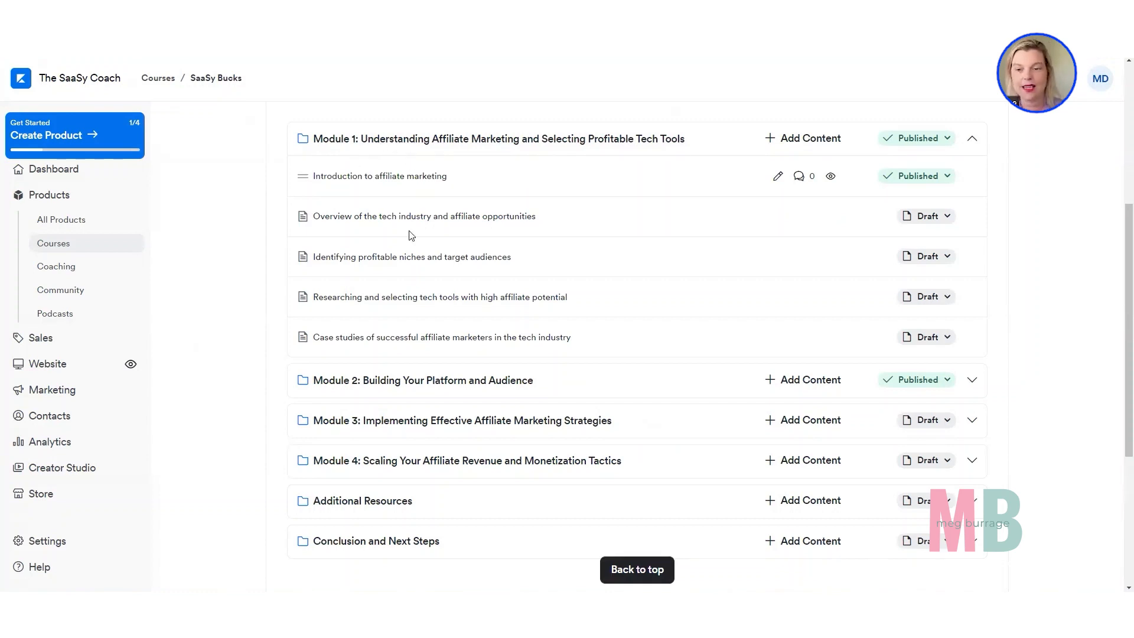
scroll(821, 499, "up", 2)
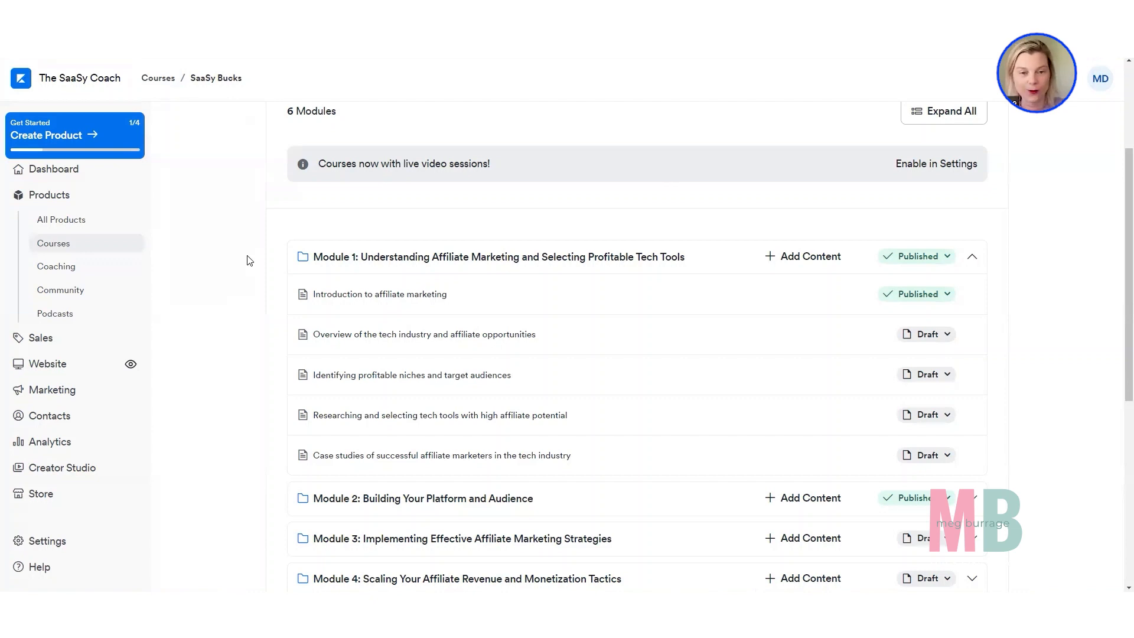
scroll(247, 261, "up", 3)
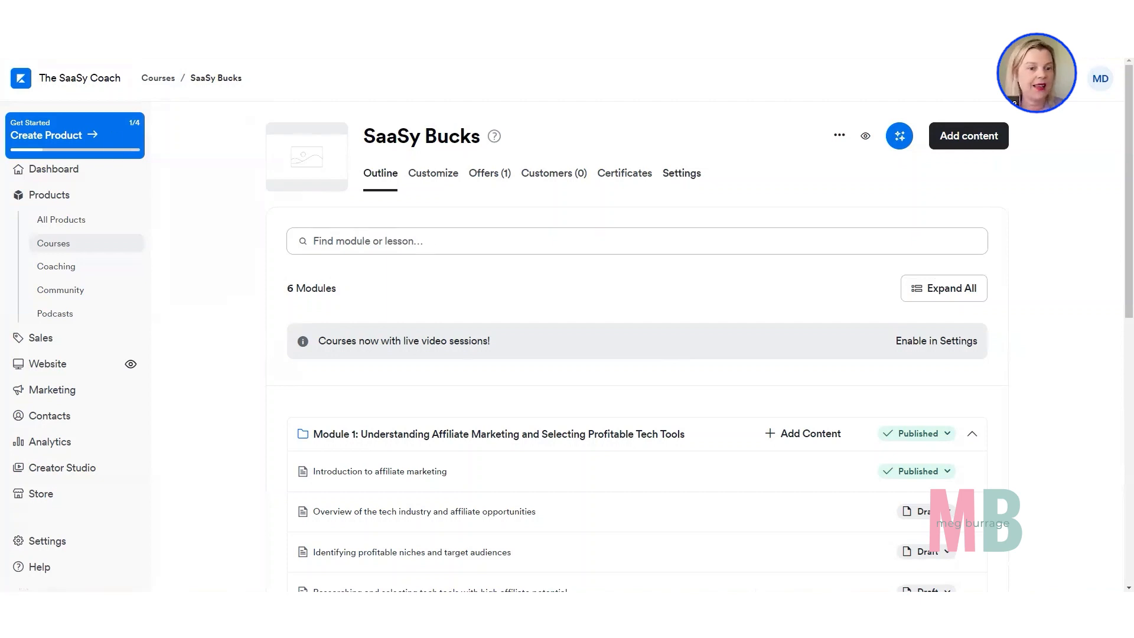
Switch back to the "Introduction to affiliate marketing" lesson editor and review its media, body, downloads and automations sections.
key("ctrl+Tab")
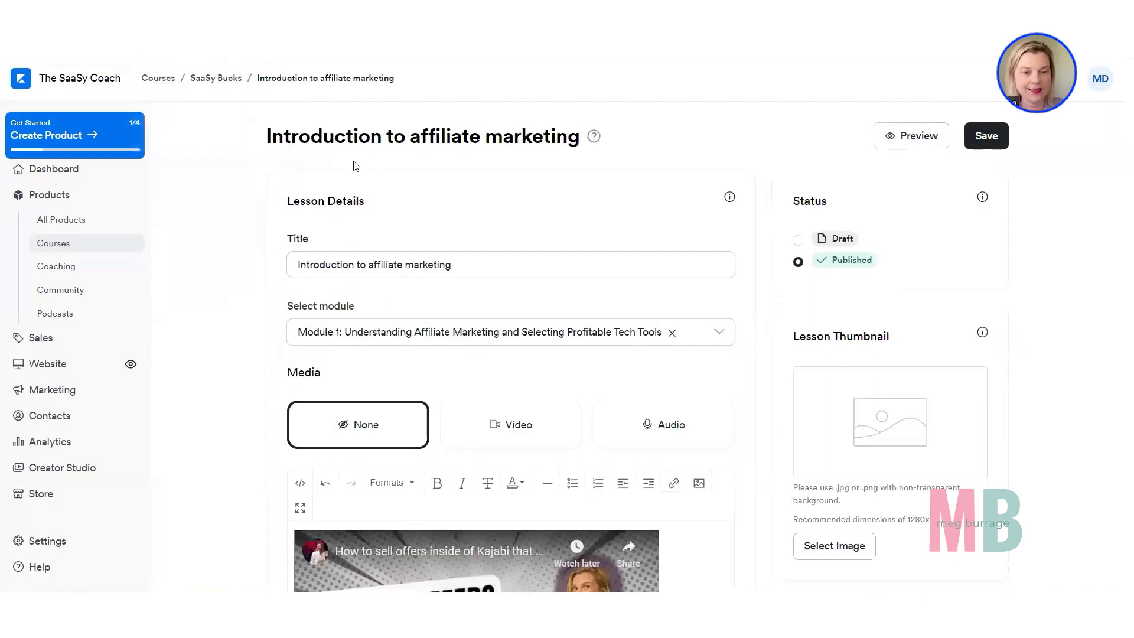
scroll(603, 253, "down", 1)
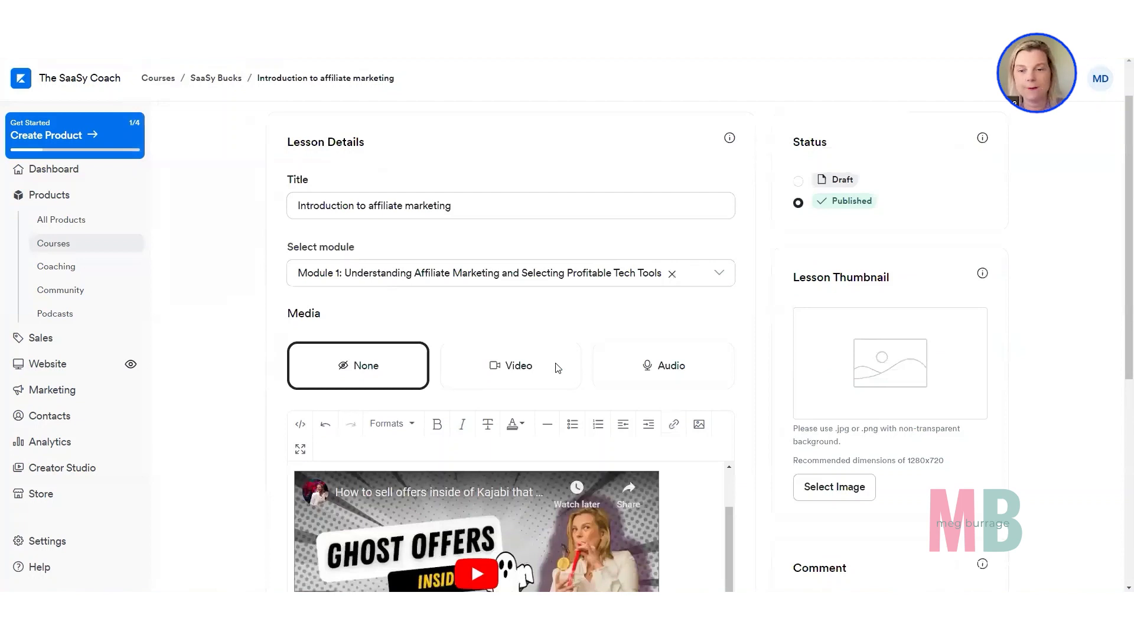
scroll(555, 367, "down", 5)
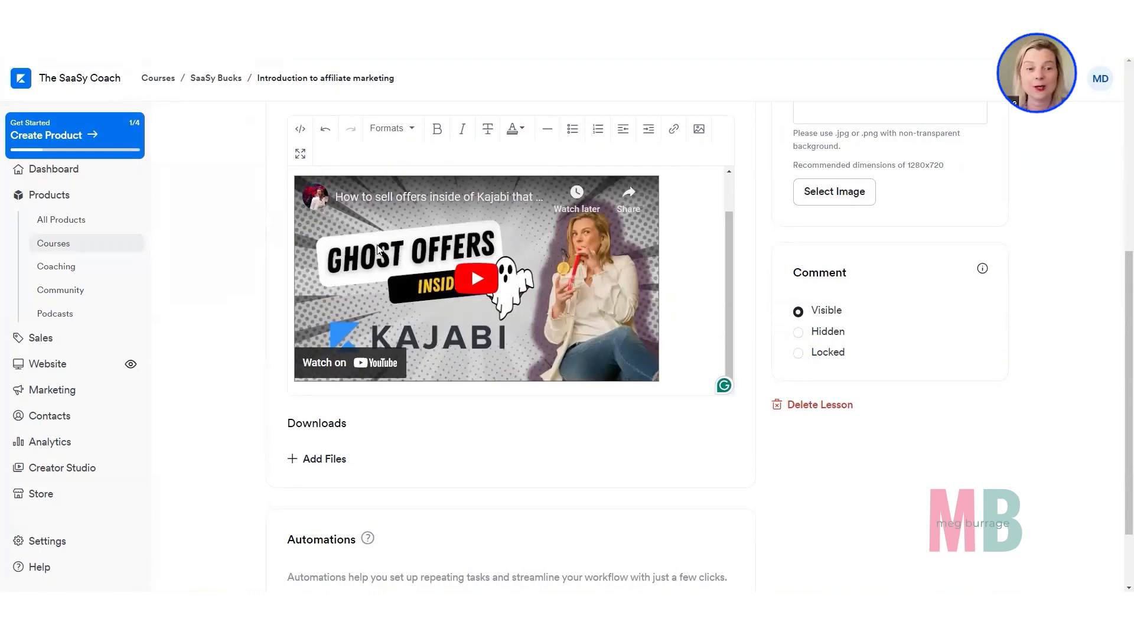
scroll(298, 127, "down", 2)
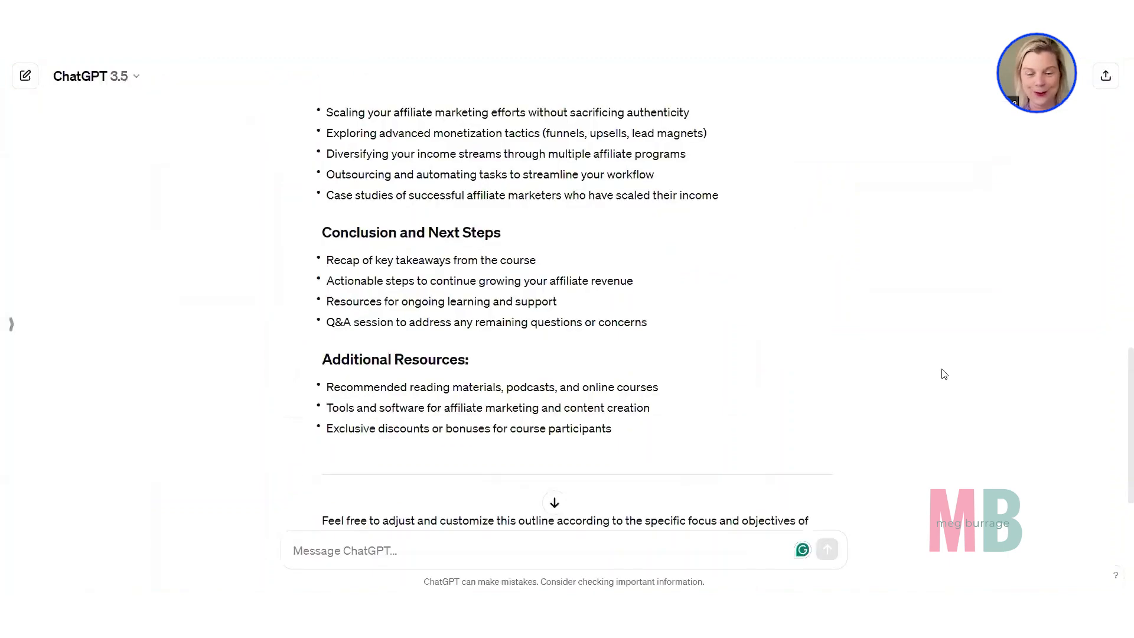
Switch to ChatGPT and look through the generated course outline with its modules and lesson topics.
scroll(943, 373, "up", 10)
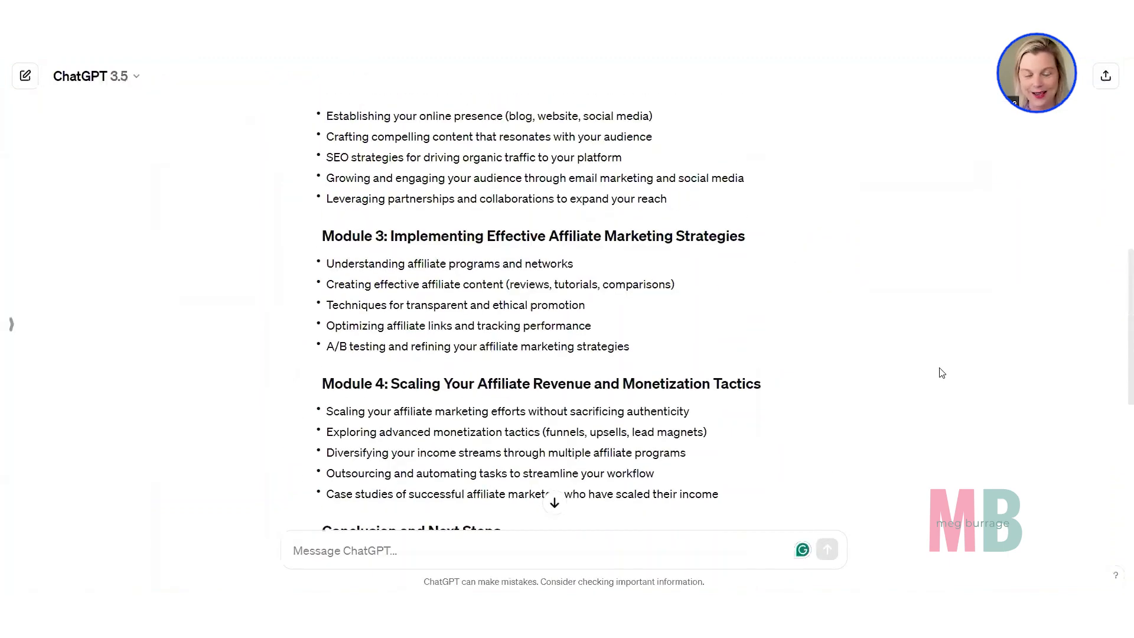
scroll(942, 373, "up", 4)
scroll(942, 373, "down", 5)
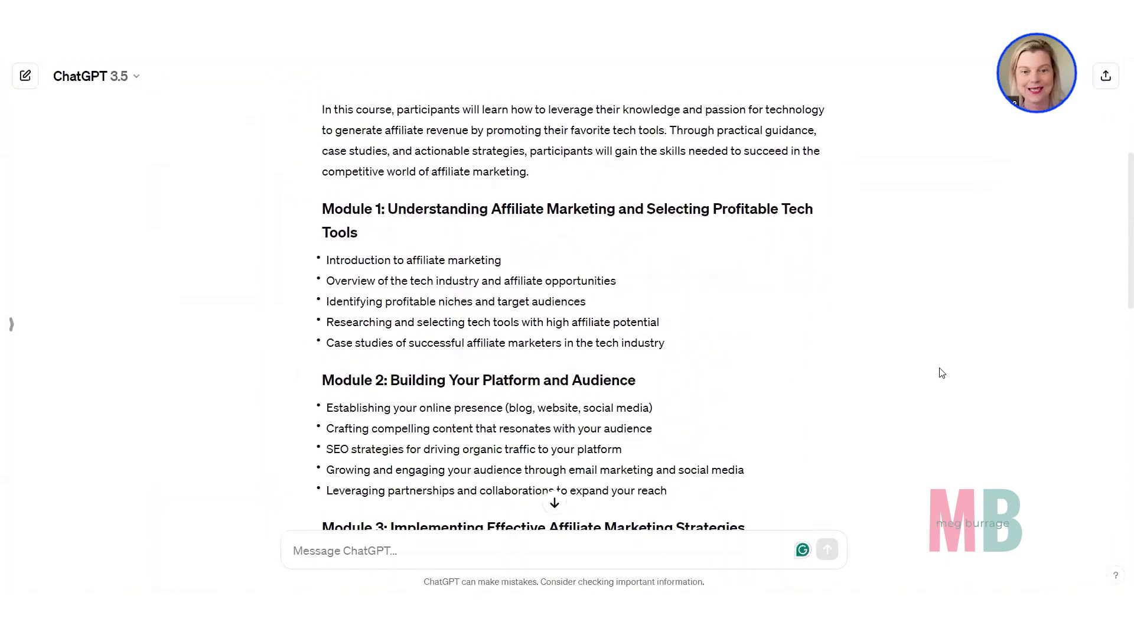